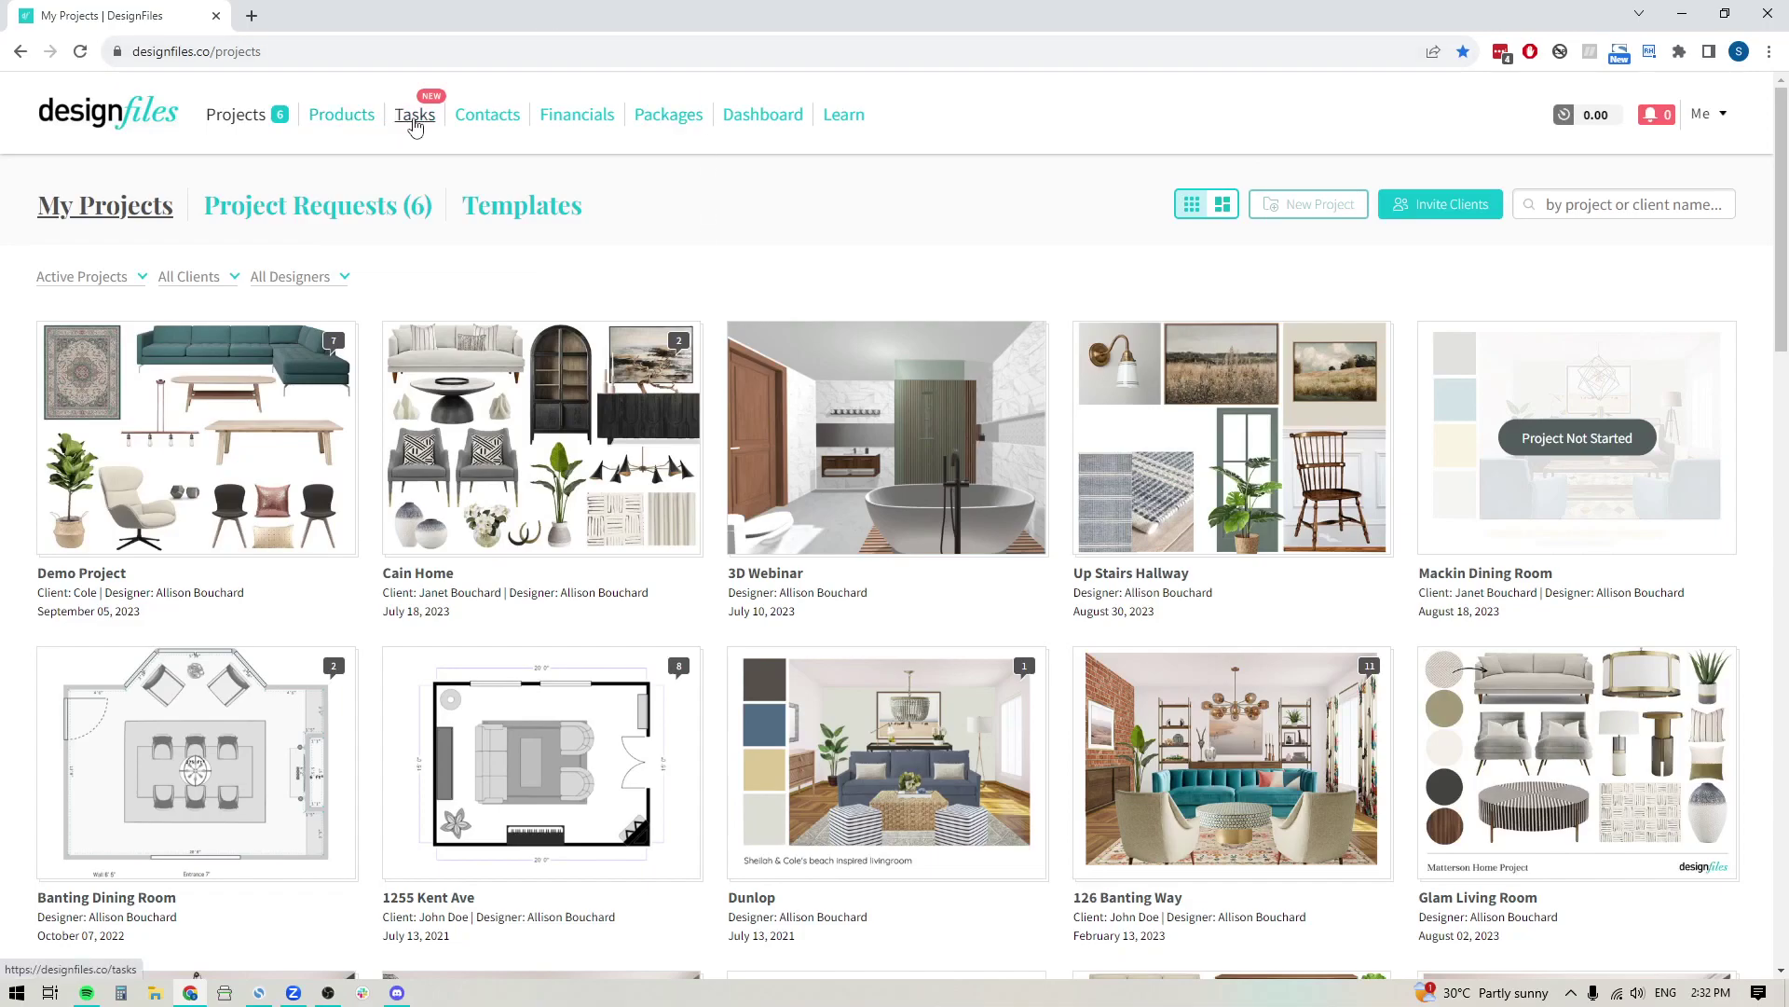
Step: Open the all-projects task list and show the available task templates, Design Phase through Procurement
click(415, 126)
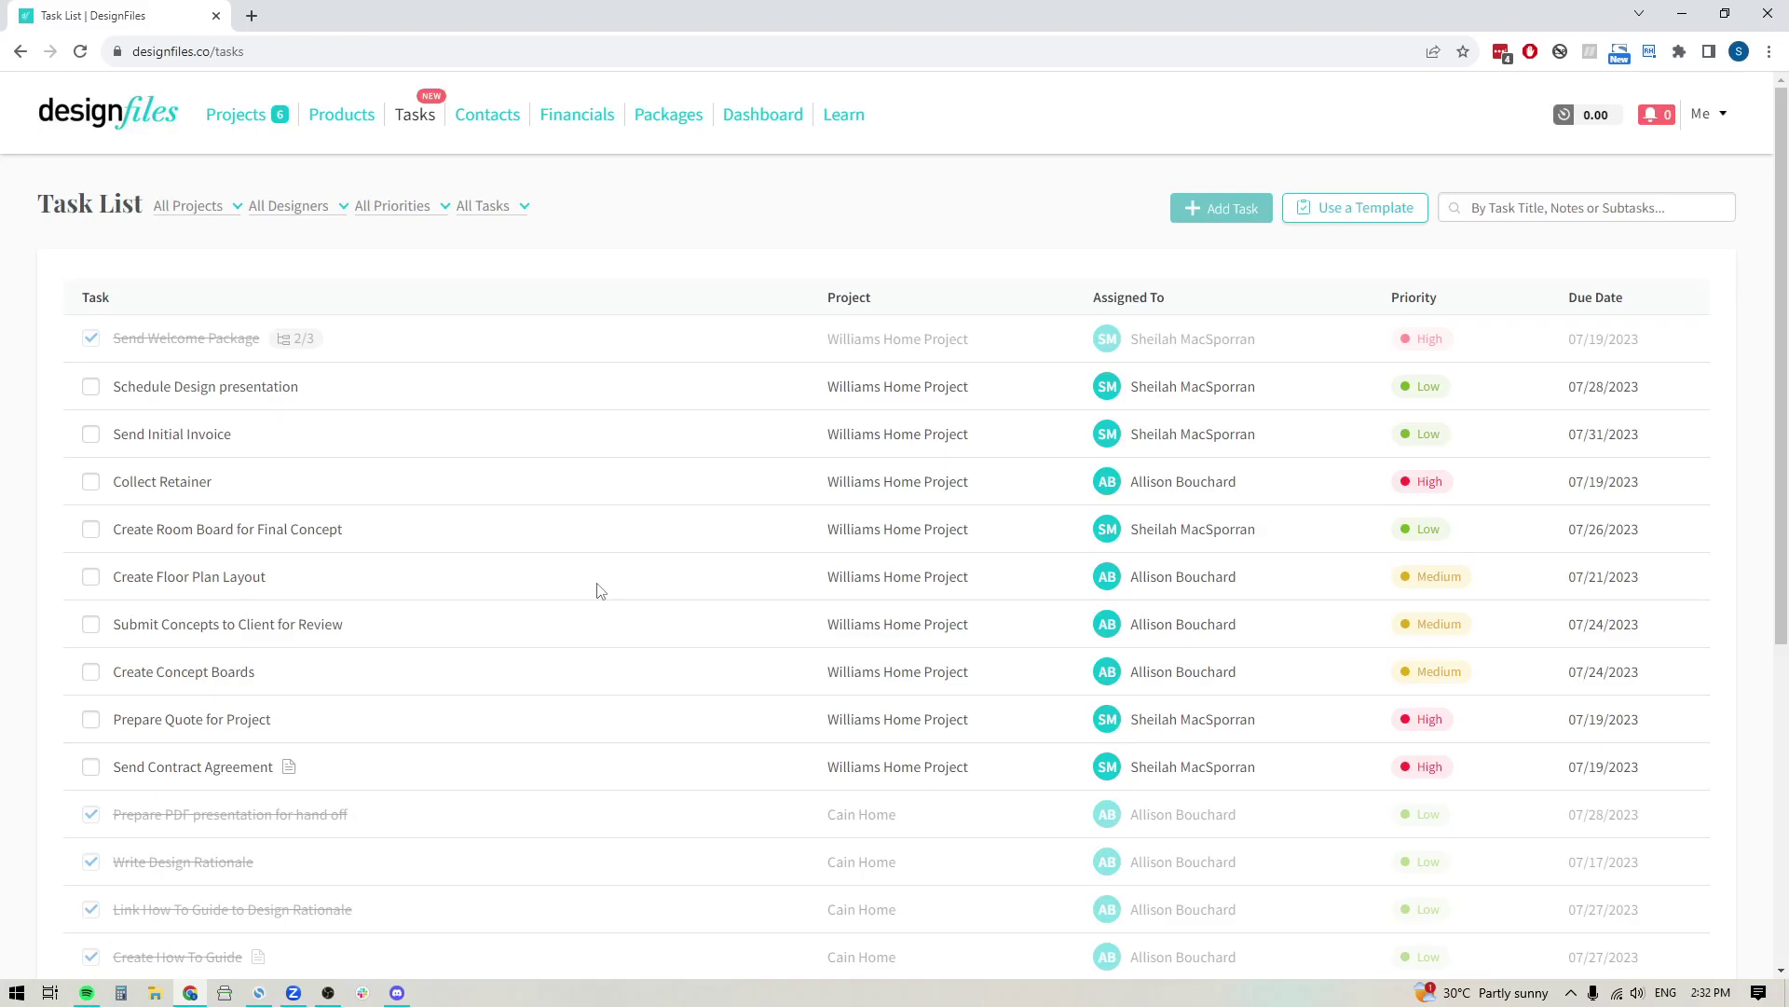
scroll(600, 591, down, 5)
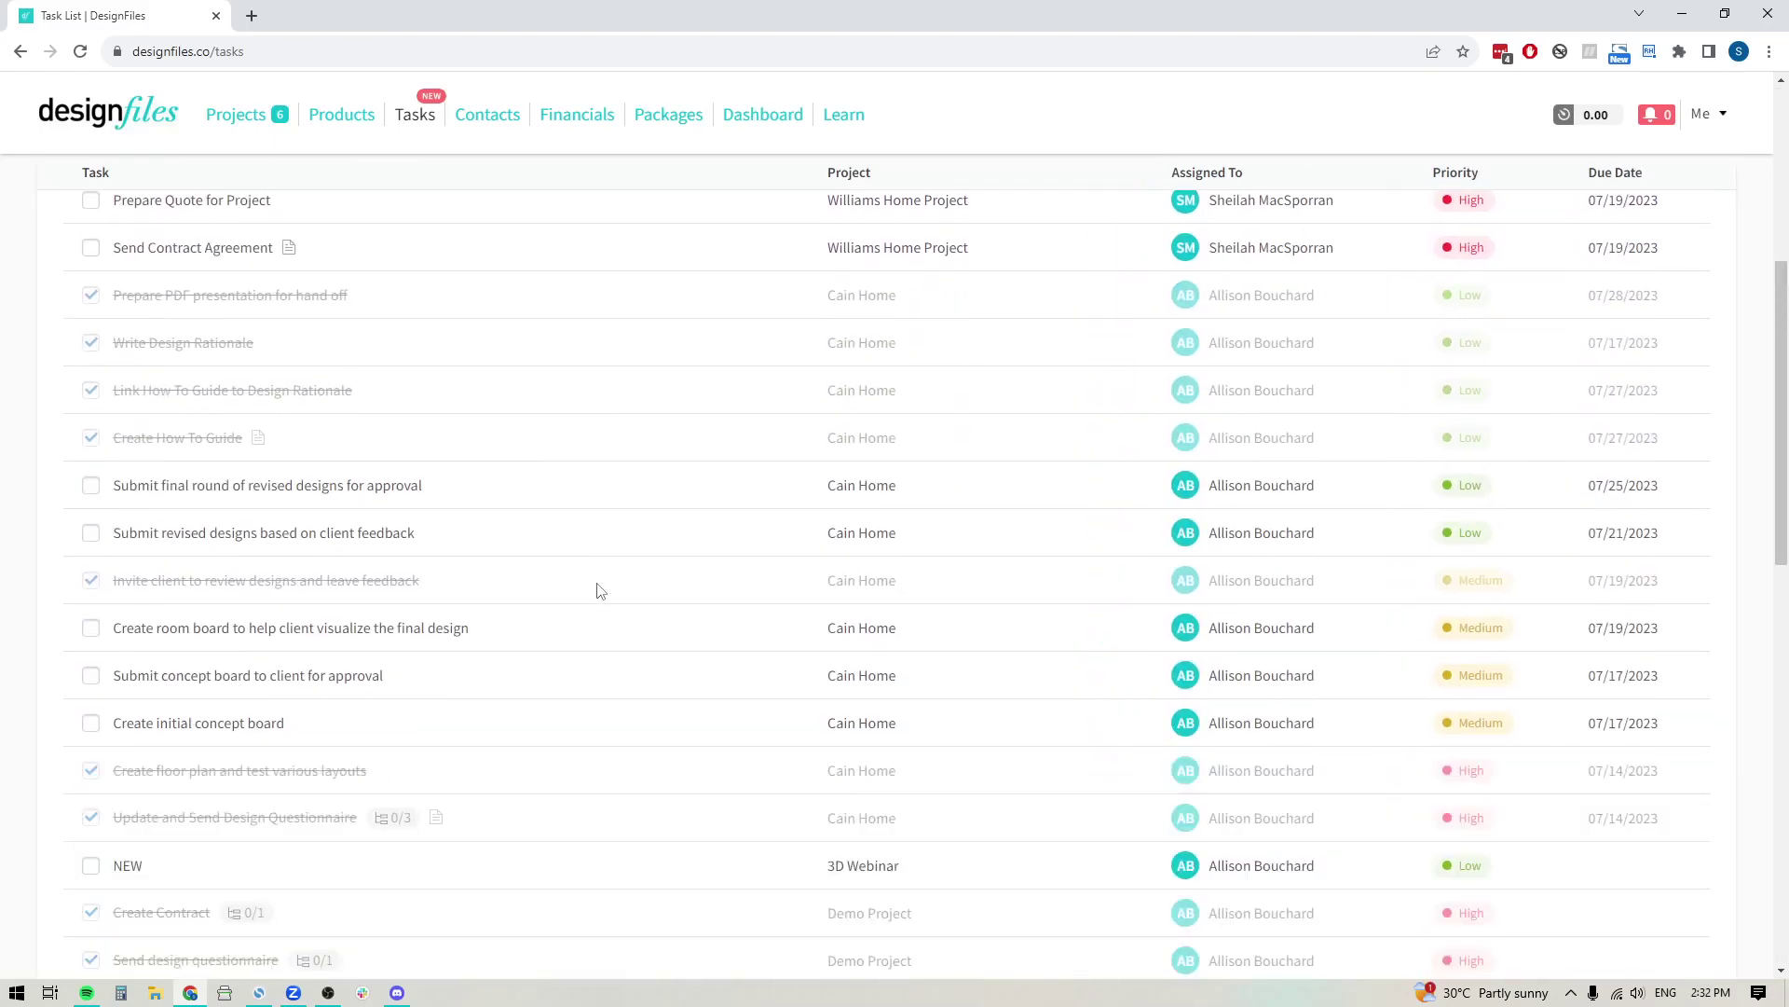
scroll(599, 590, up, 6)
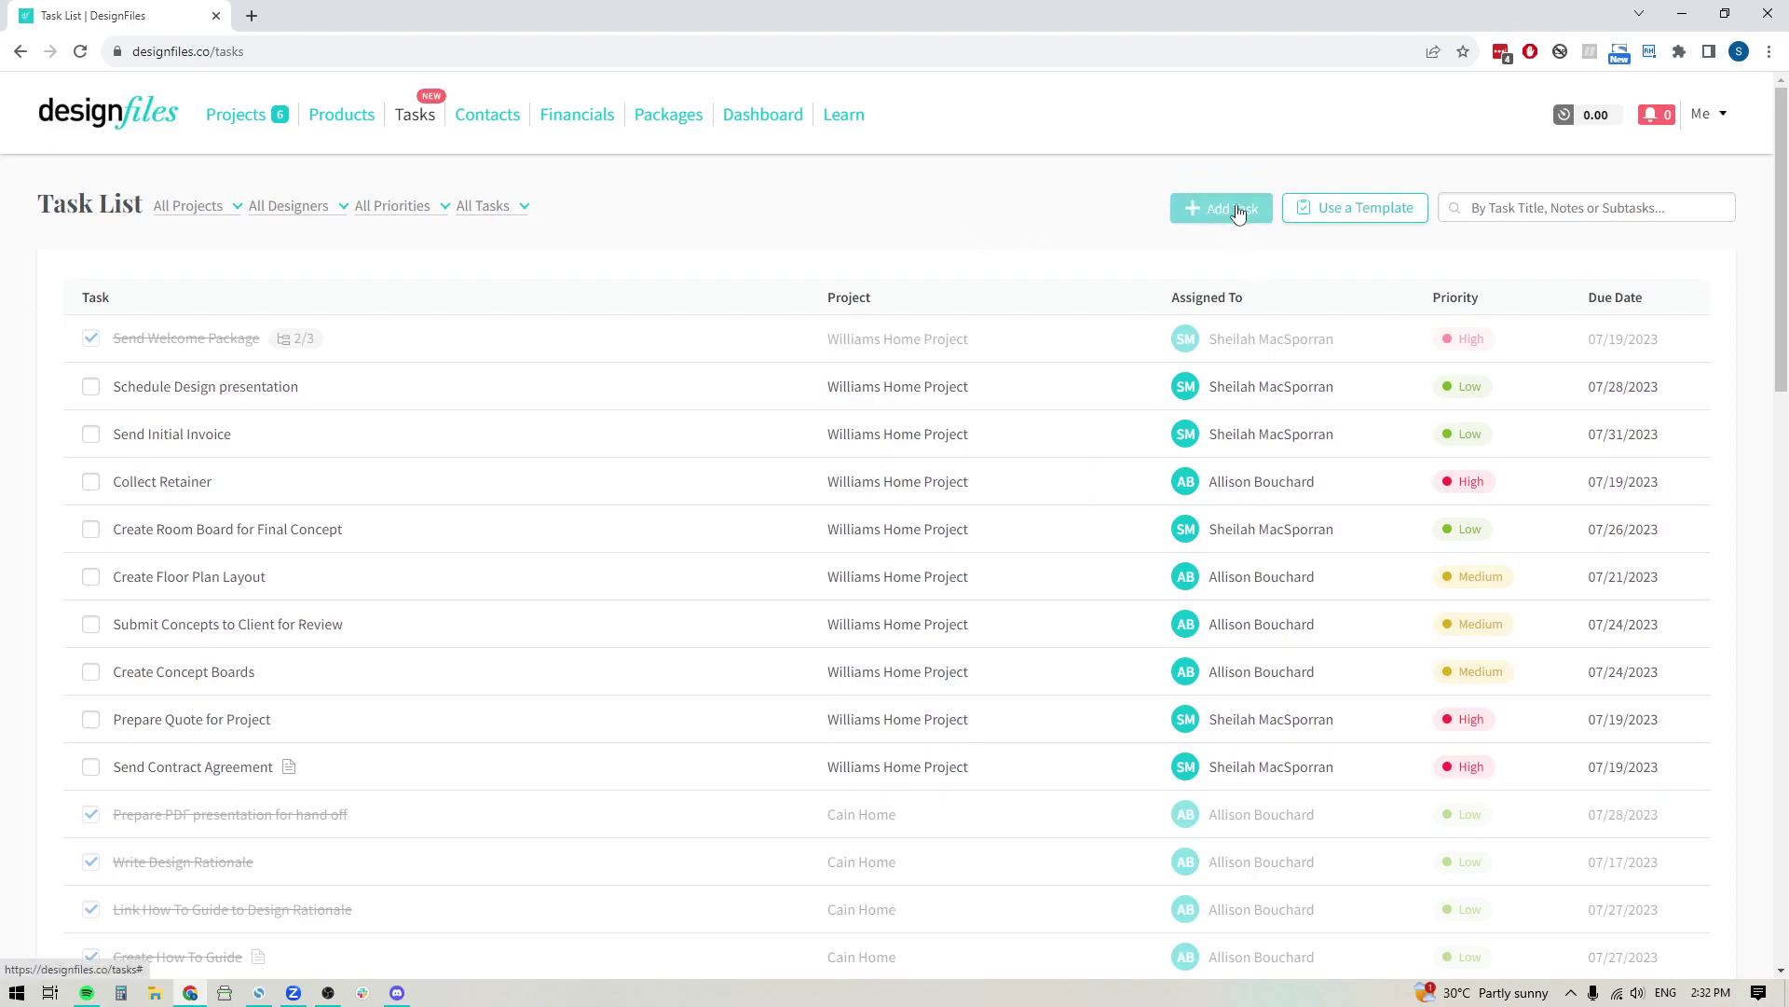
click(1368, 214)
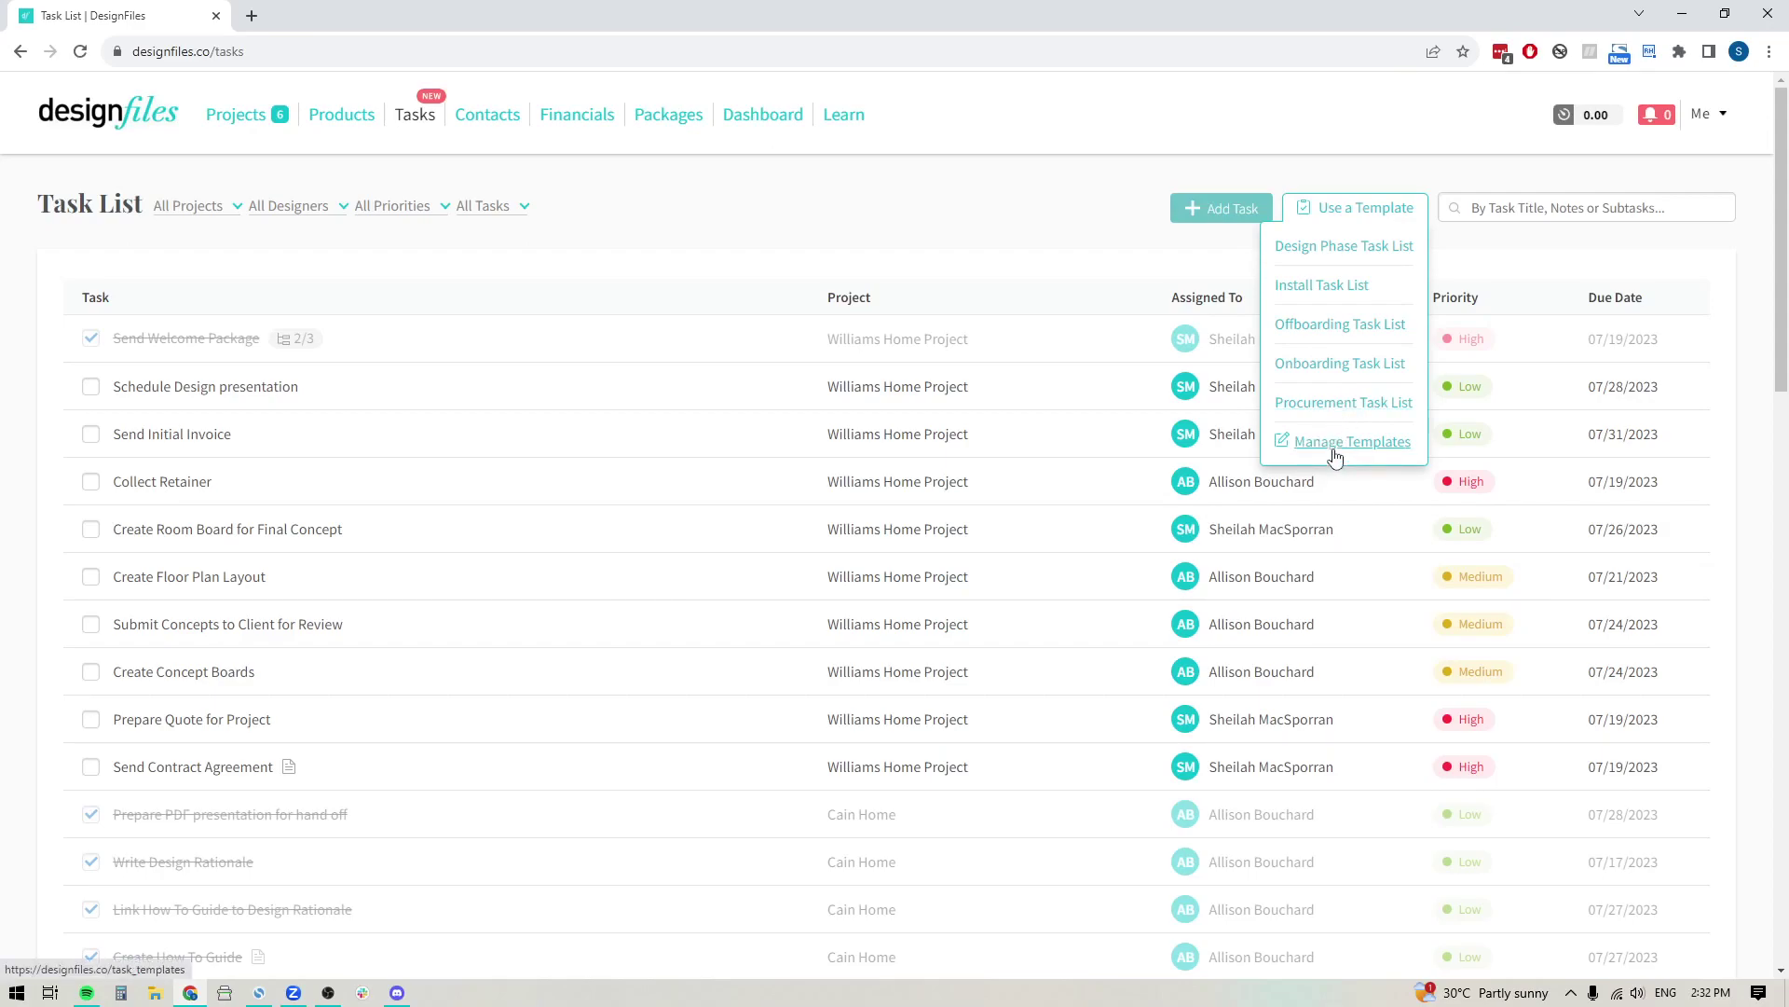
Step: Go to Manage Task Templates and show options for the 8-task Onboarding Task List
click(1334, 446)
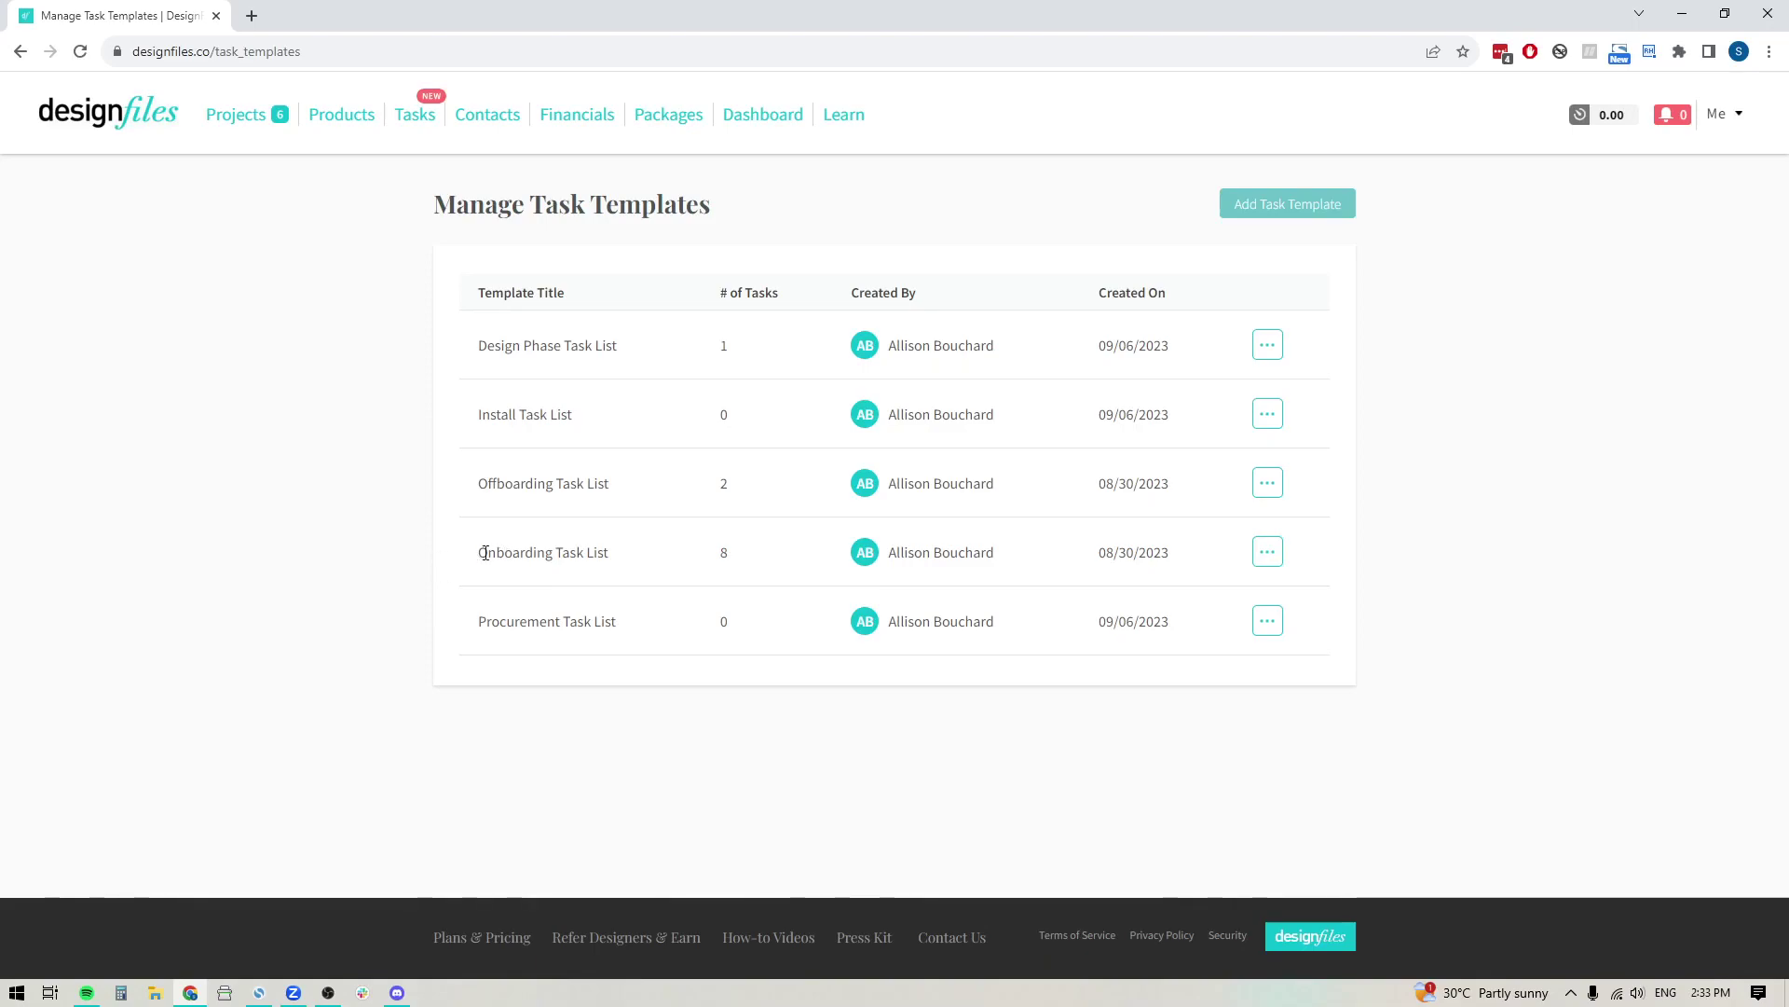
drag(487, 553, 631, 563)
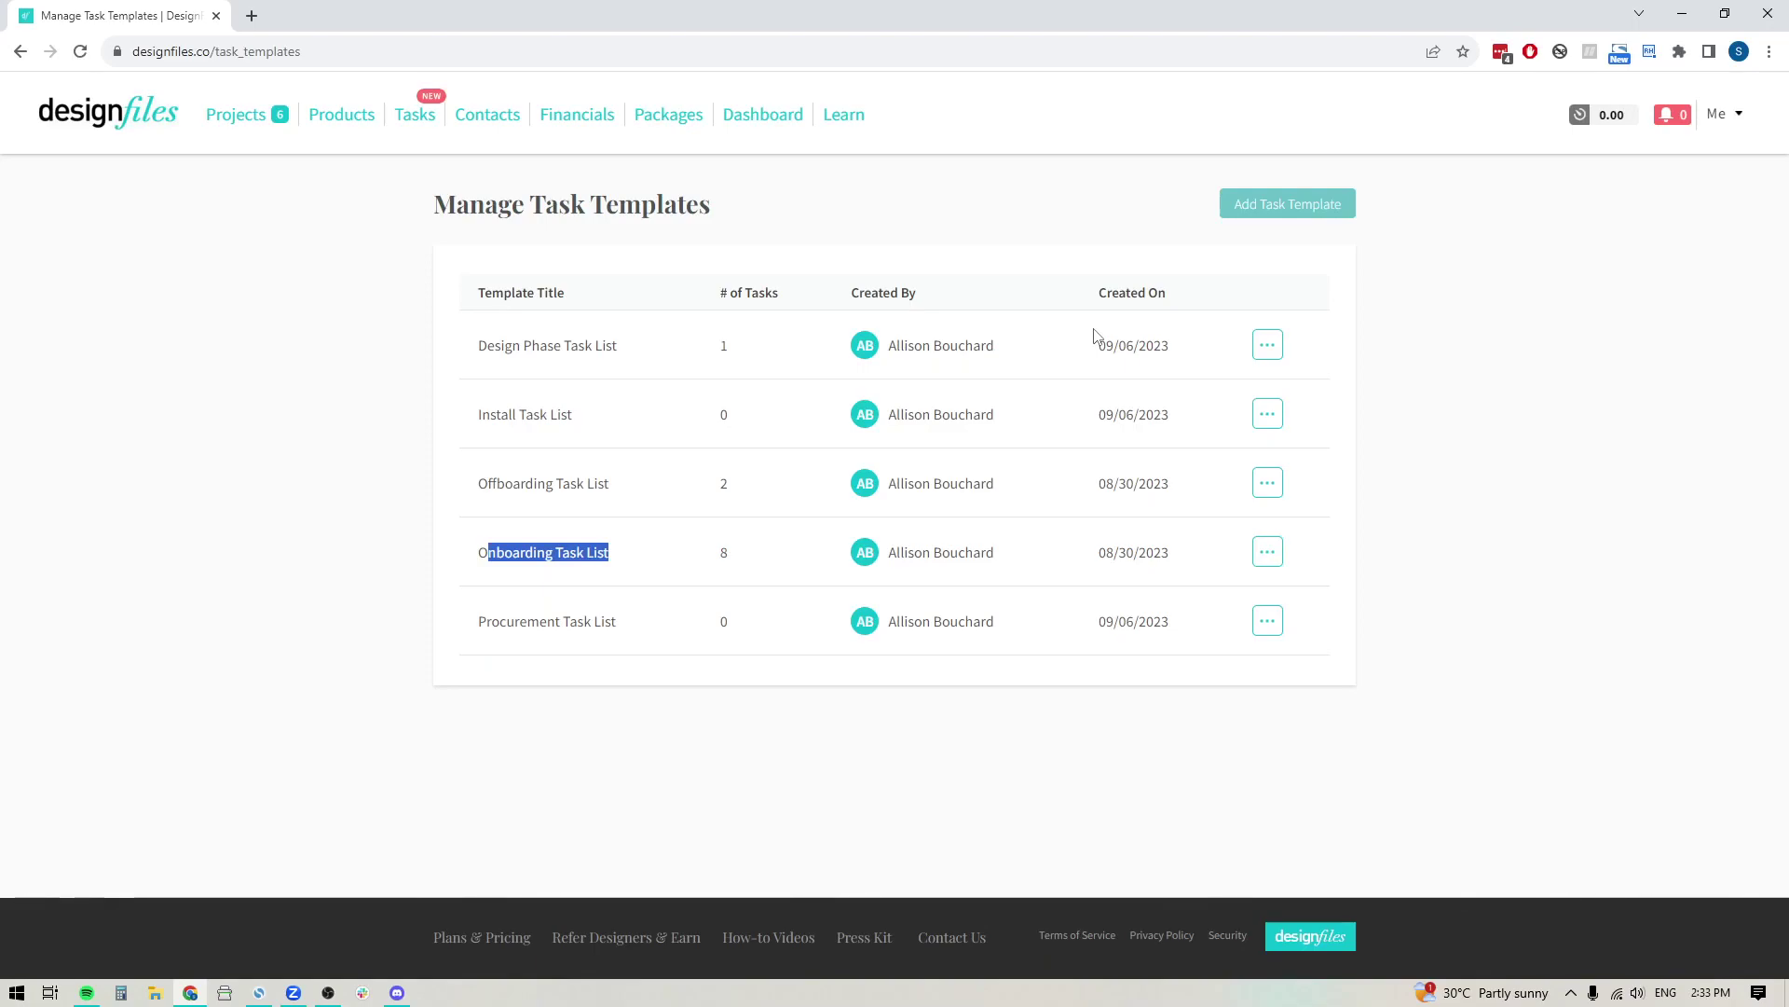
click(1482, 419)
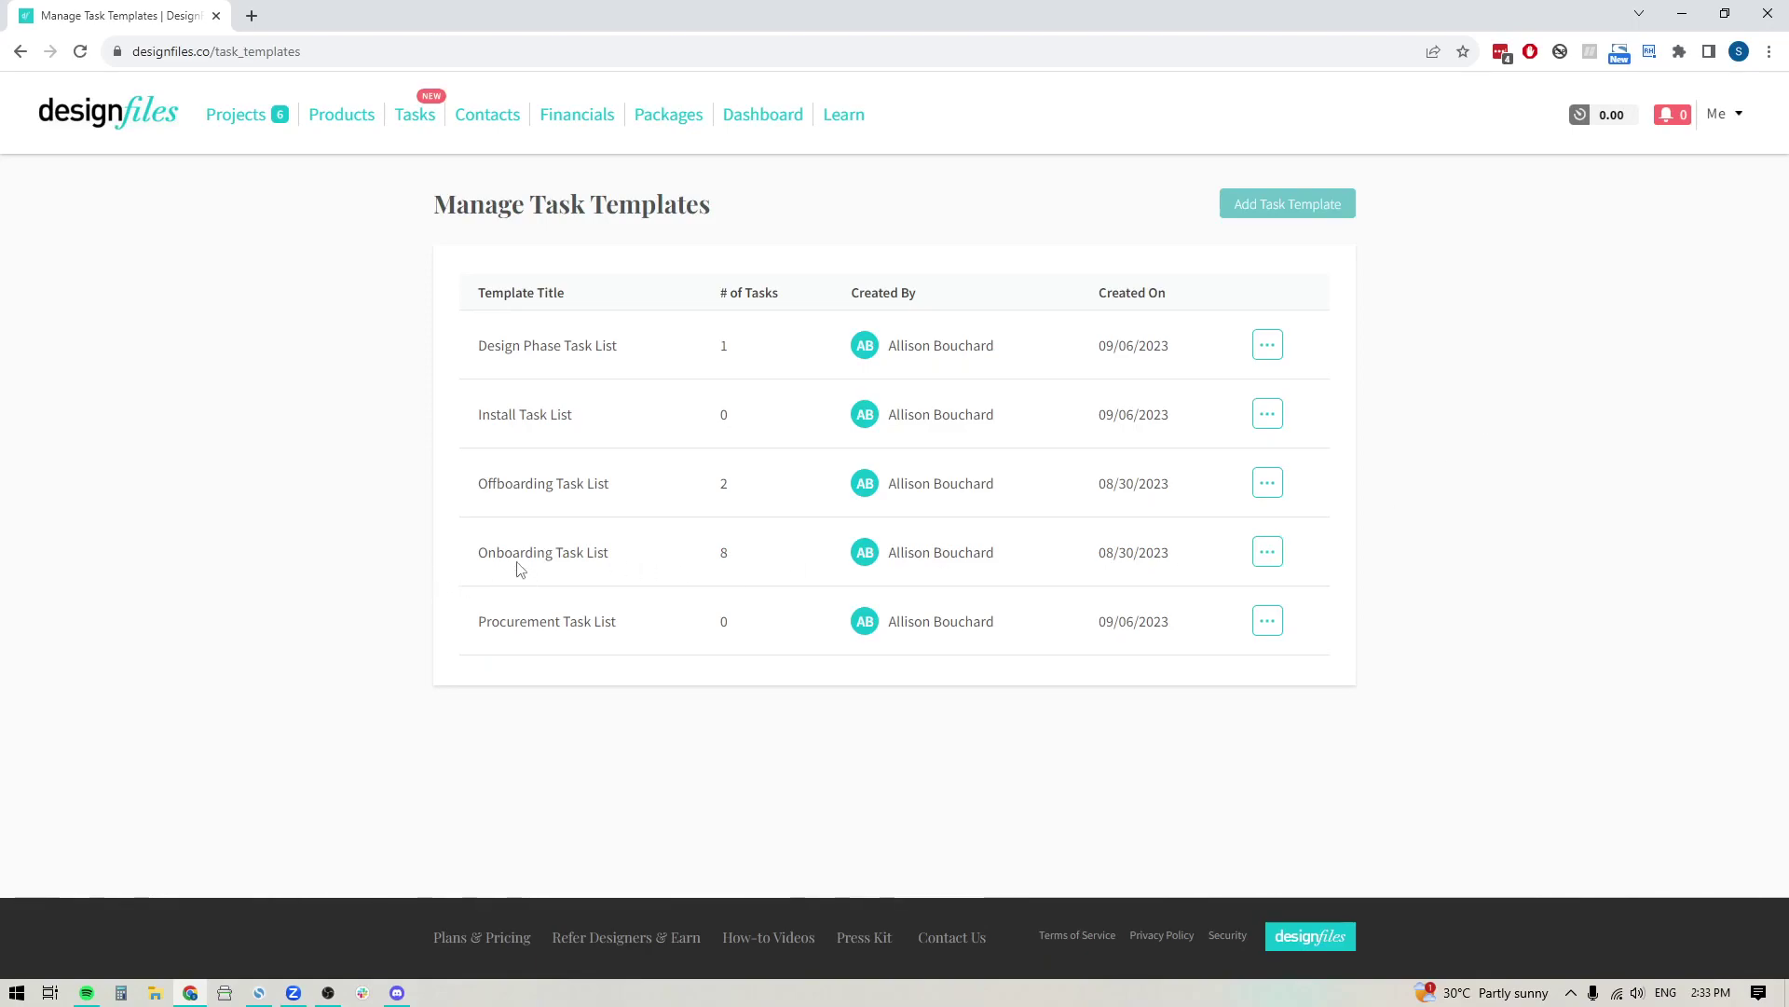
click(1267, 553)
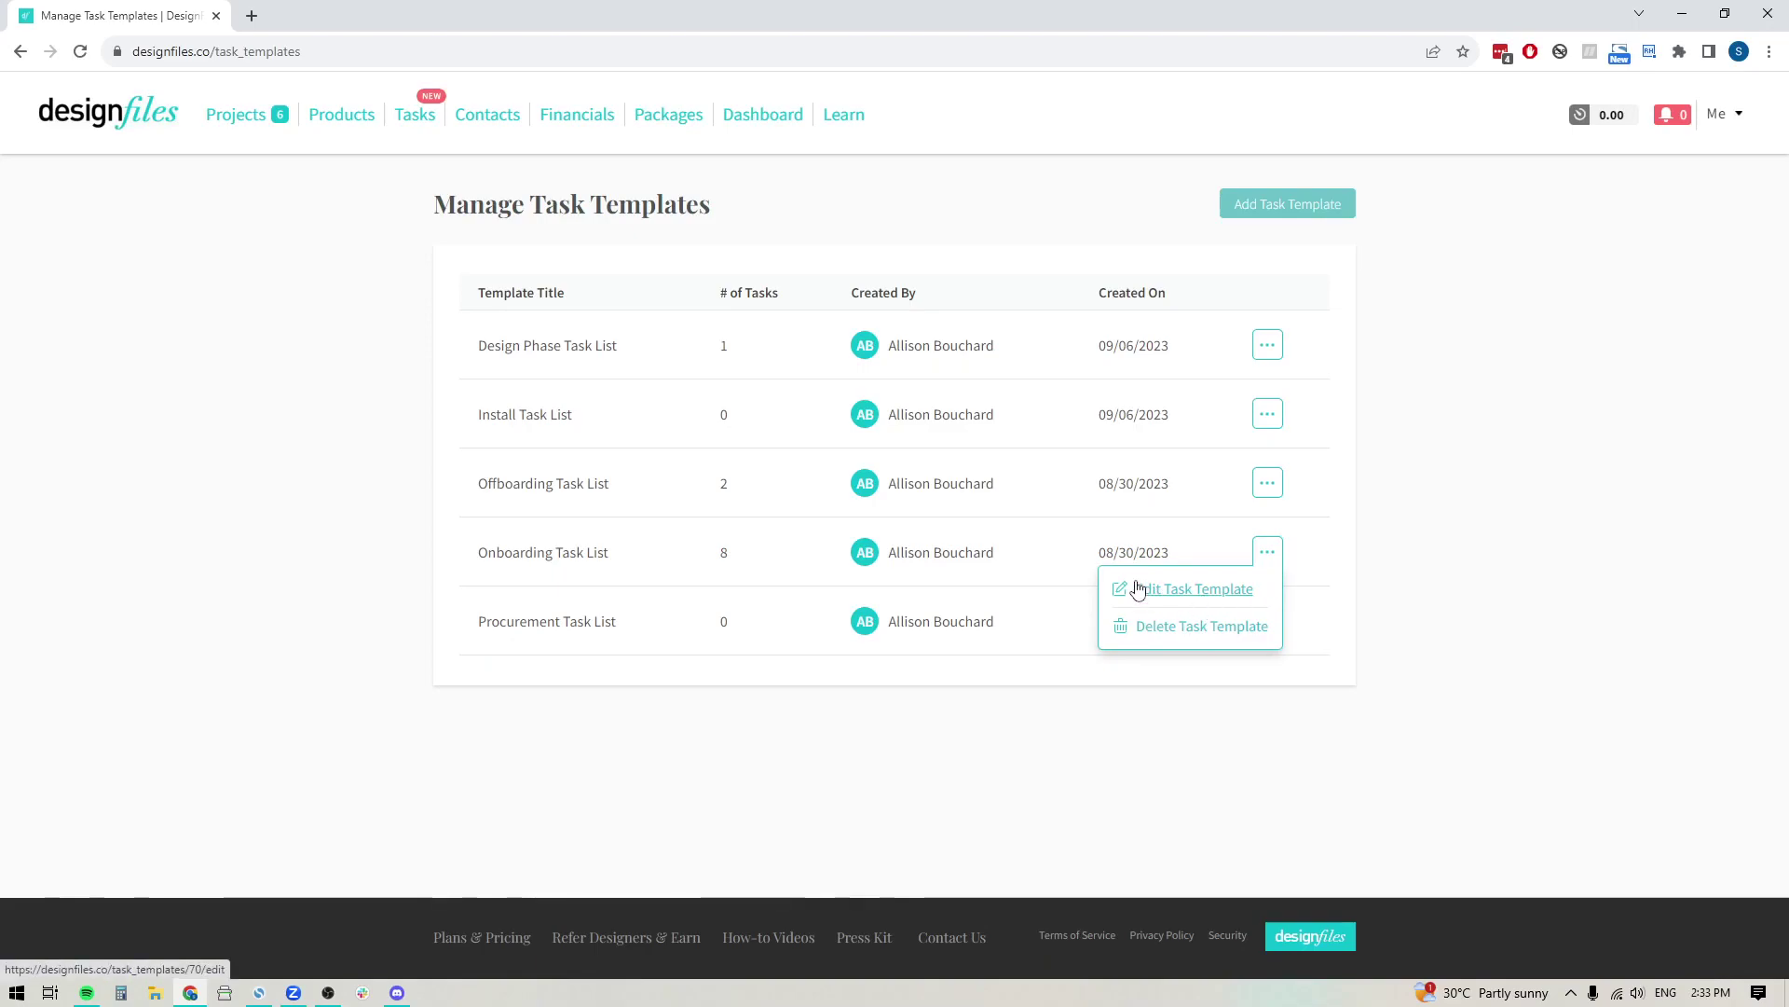
Step: Edit the Onboarding Task List template and view its Schedule In Home Meeting task details
click(1181, 601)
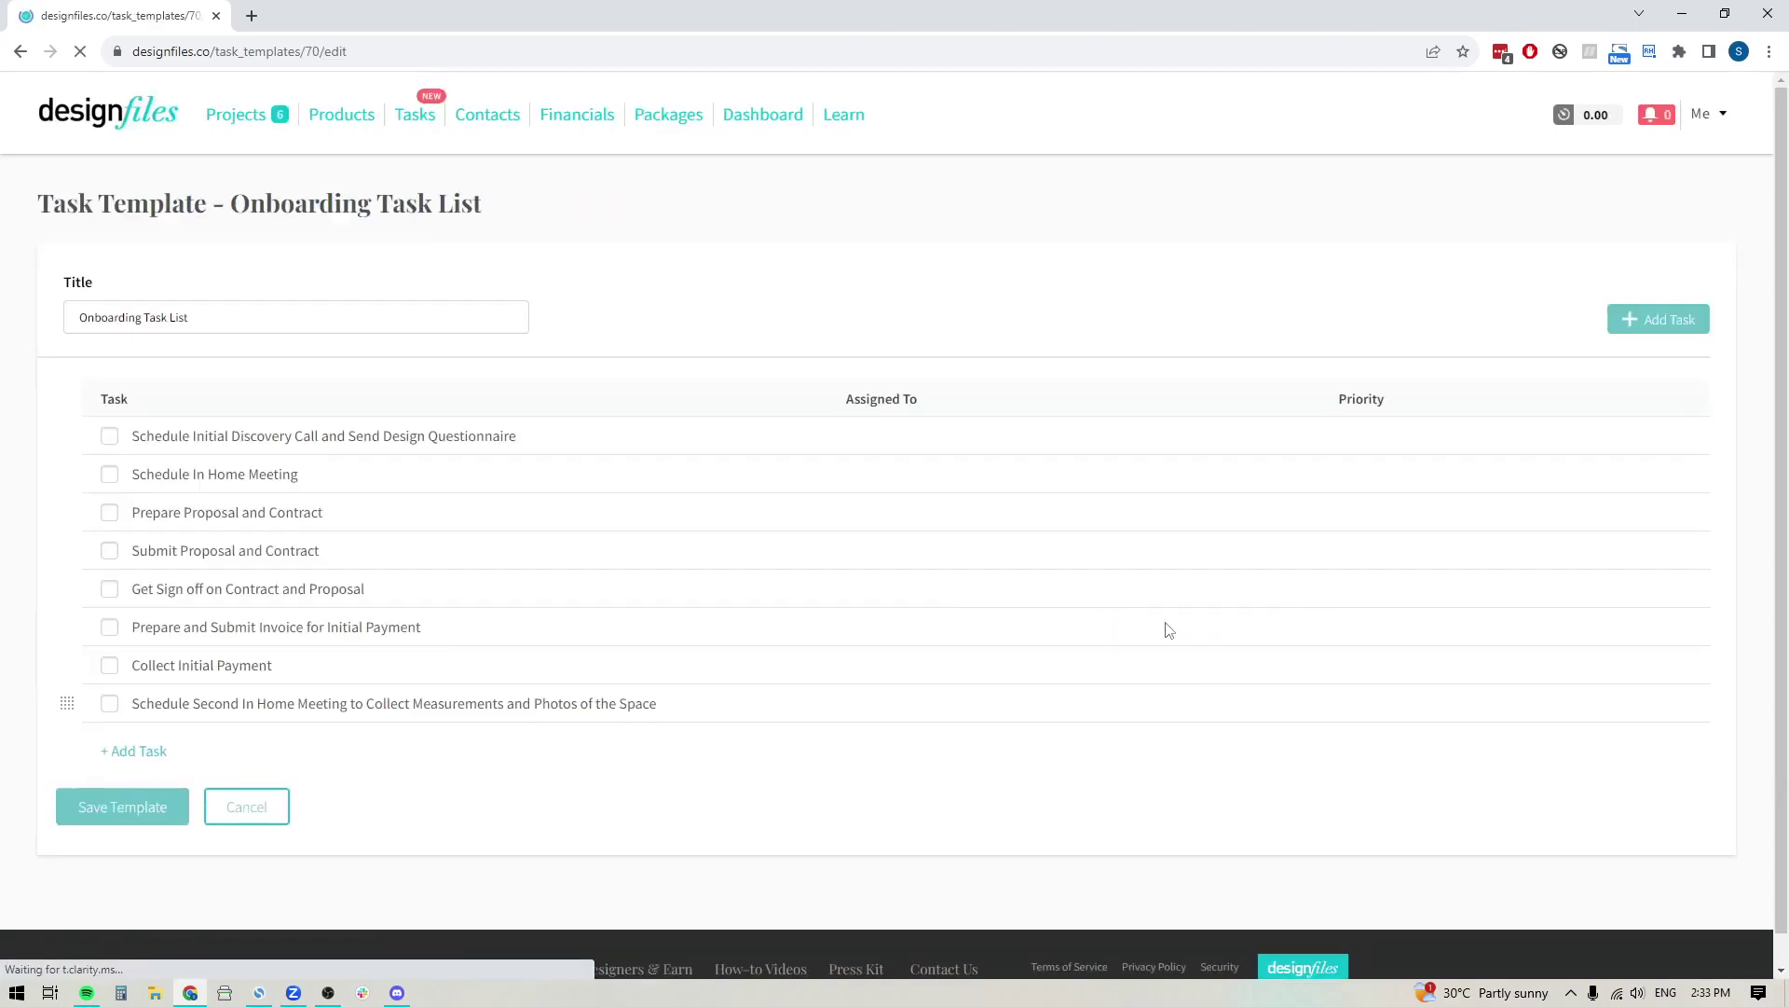
drag(191, 318, 76, 318)
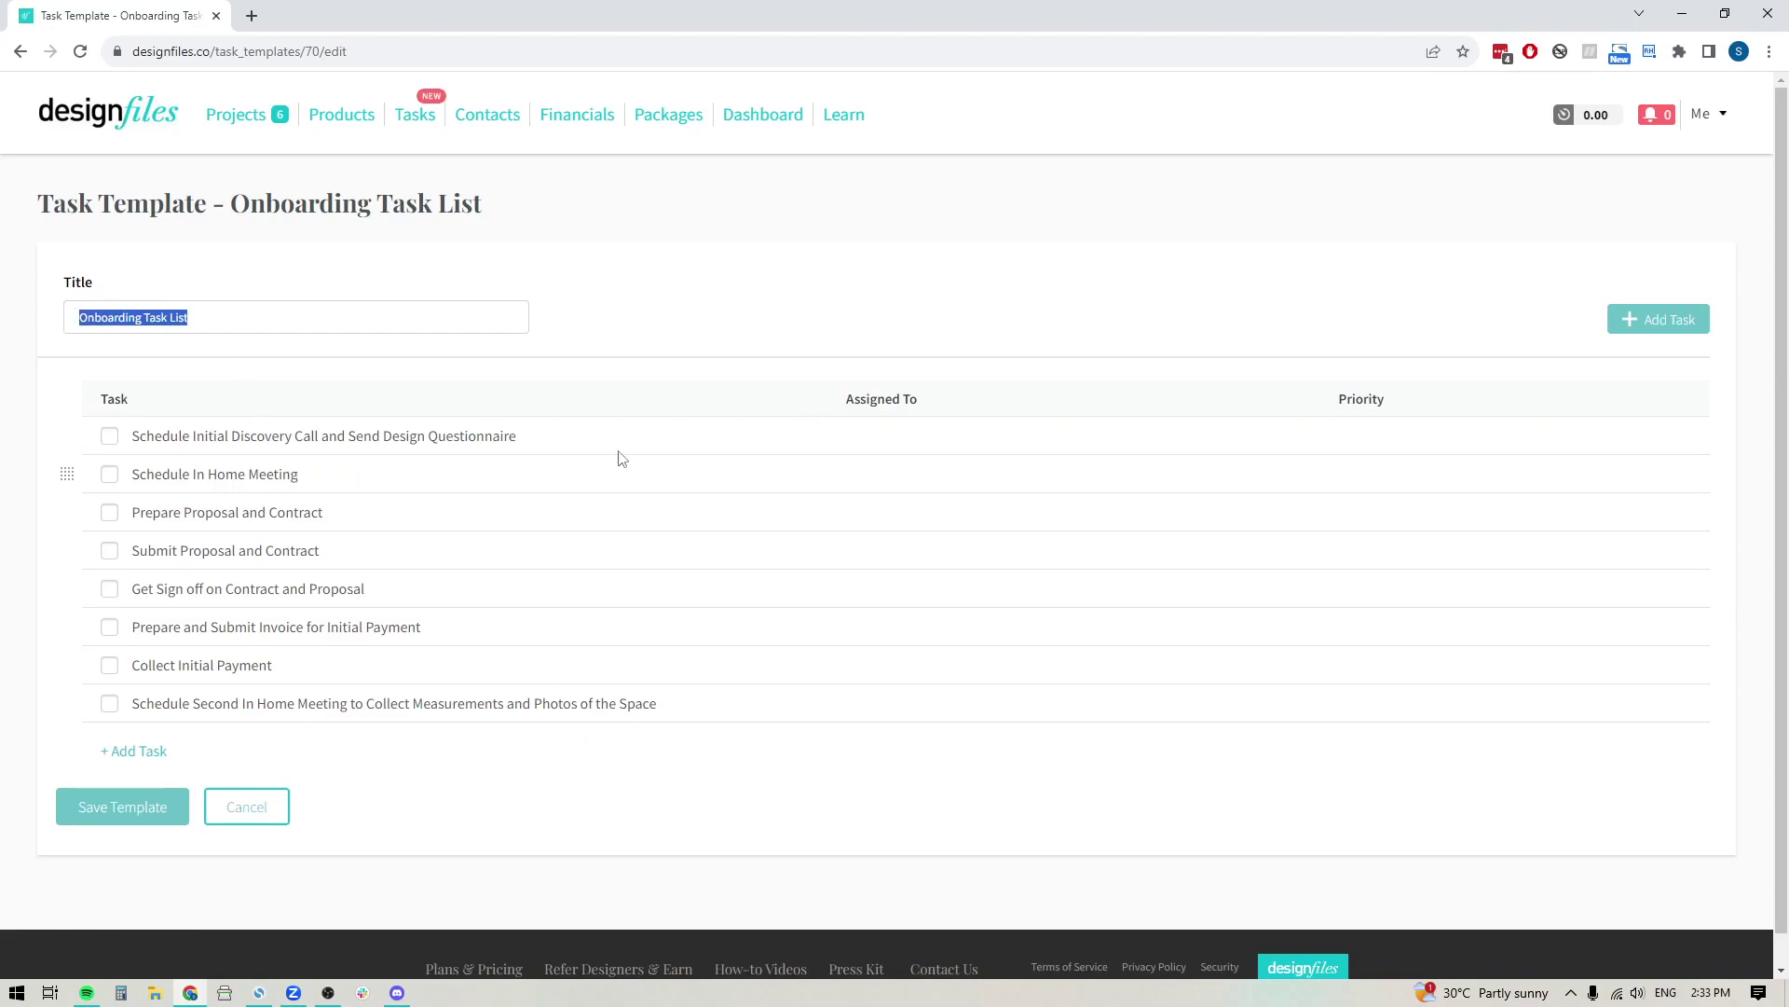
click(634, 334)
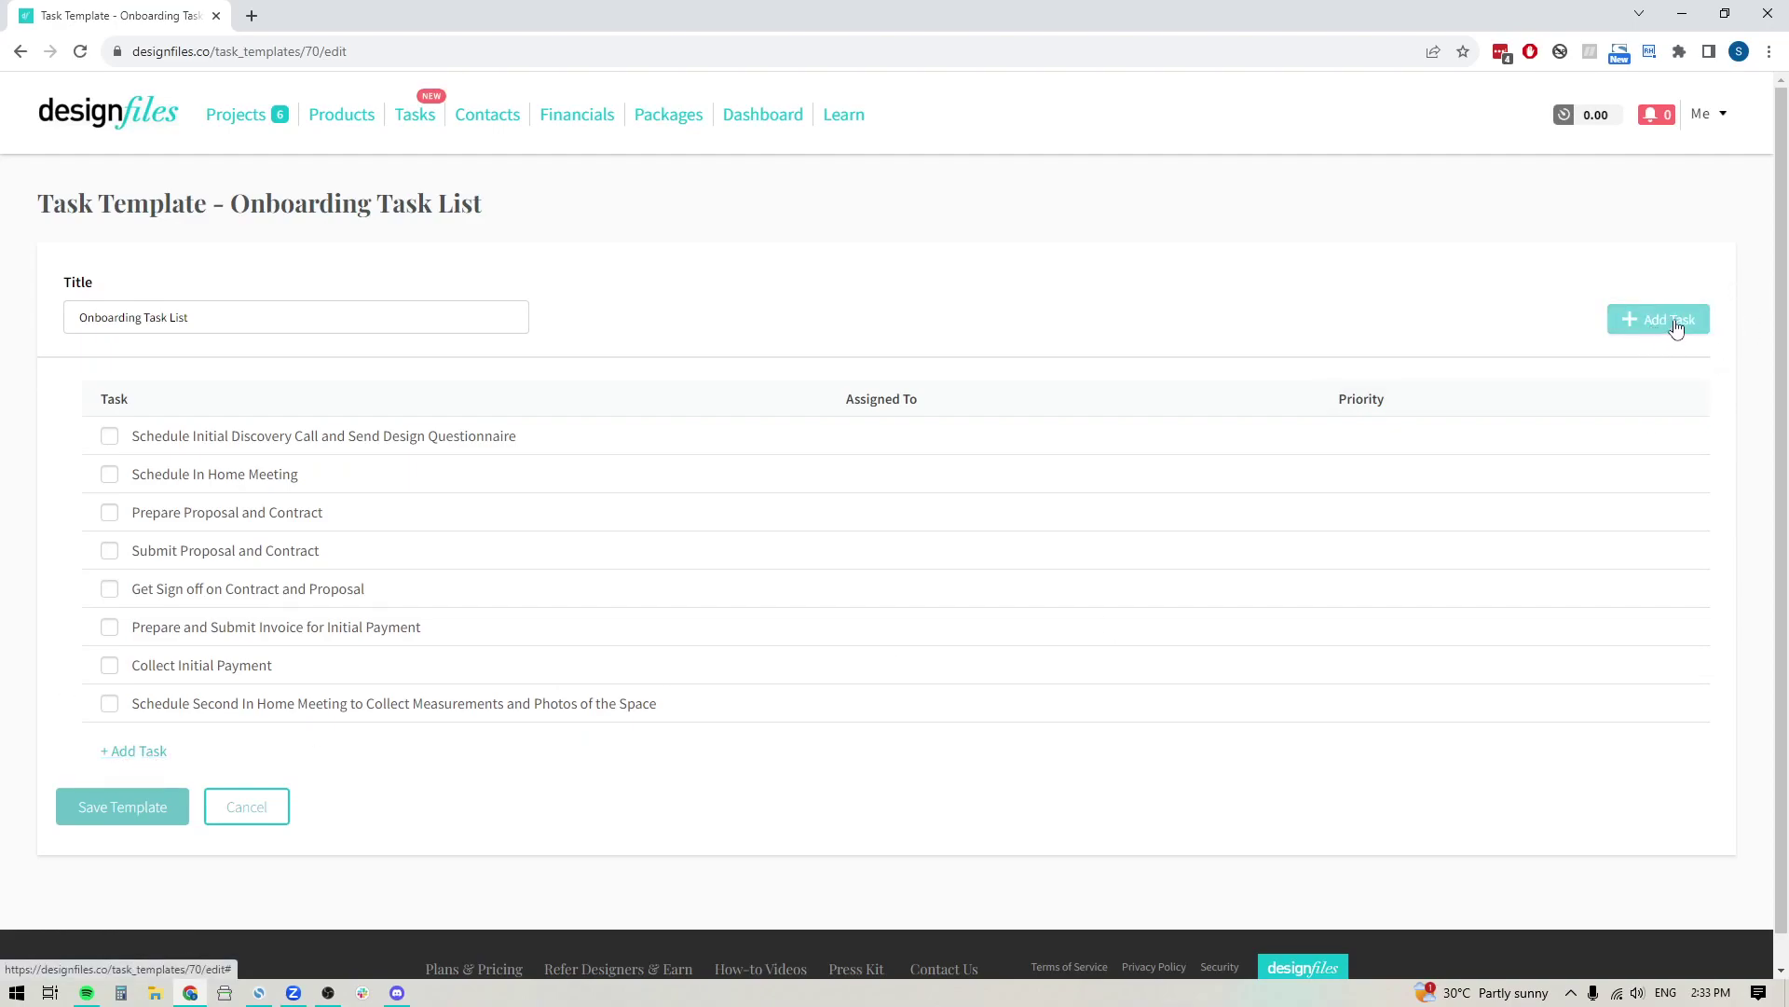
click(221, 477)
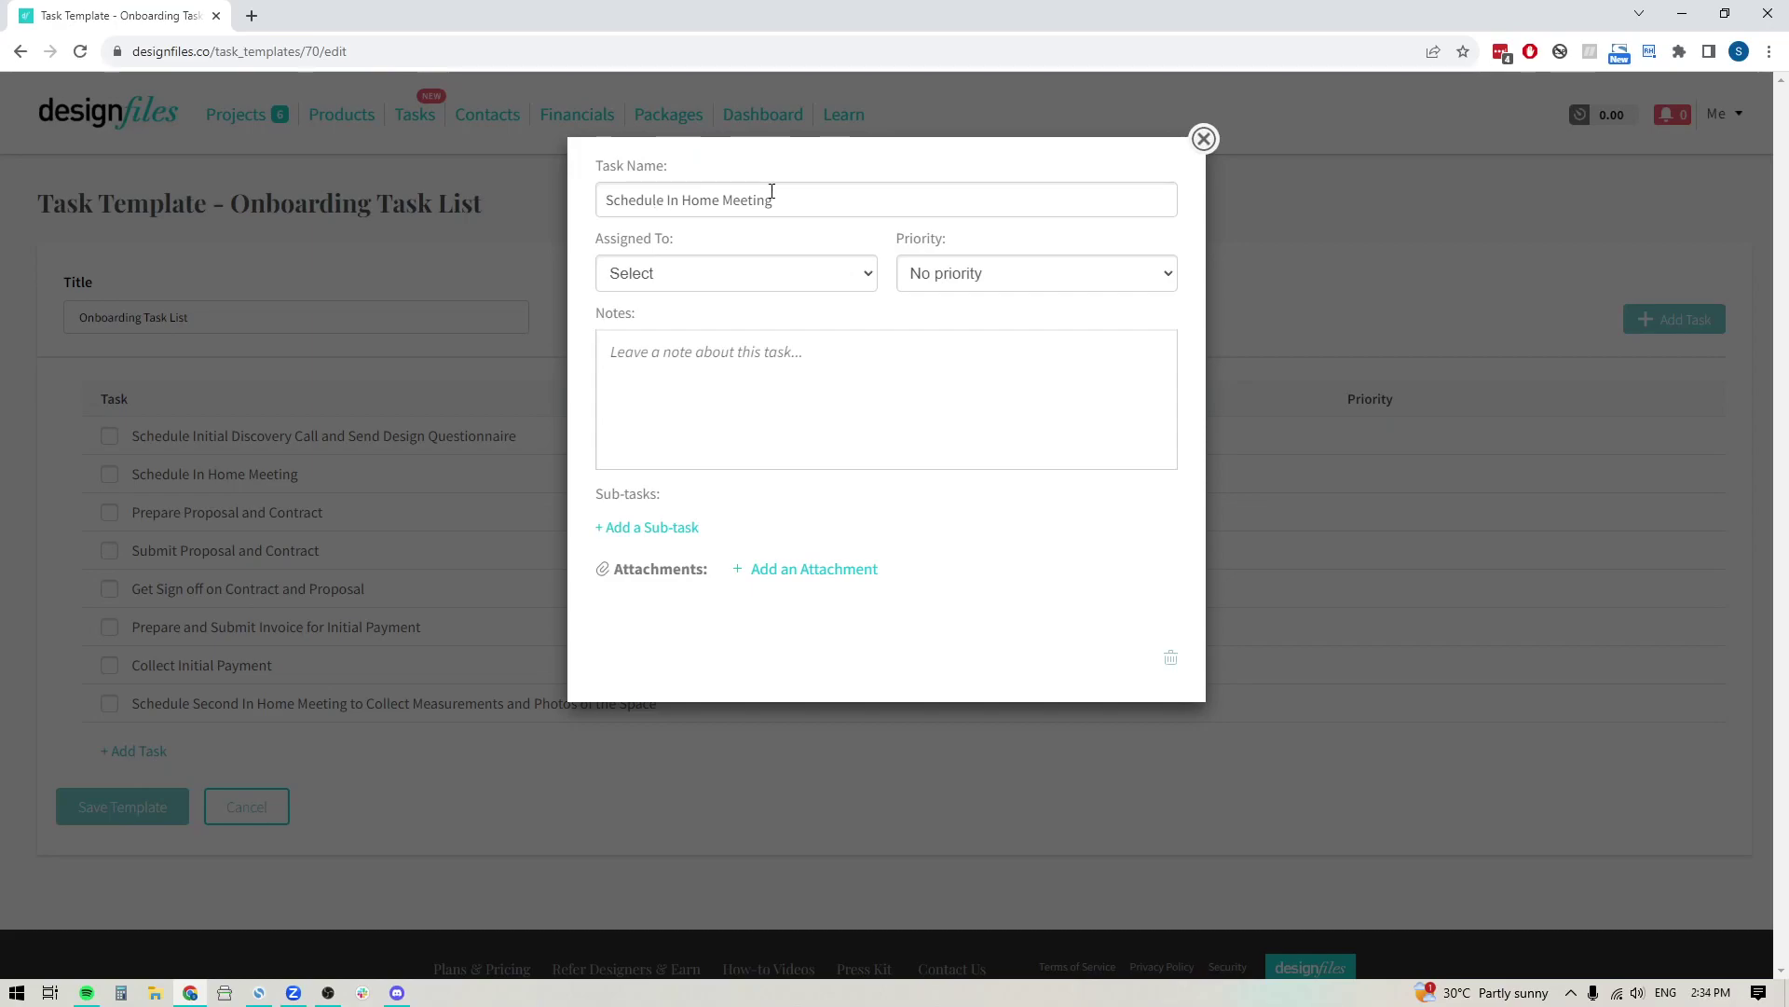
Step: Check the task's Assigned To choices without changing them, then close the task details
click(808, 279)
click(807, 280)
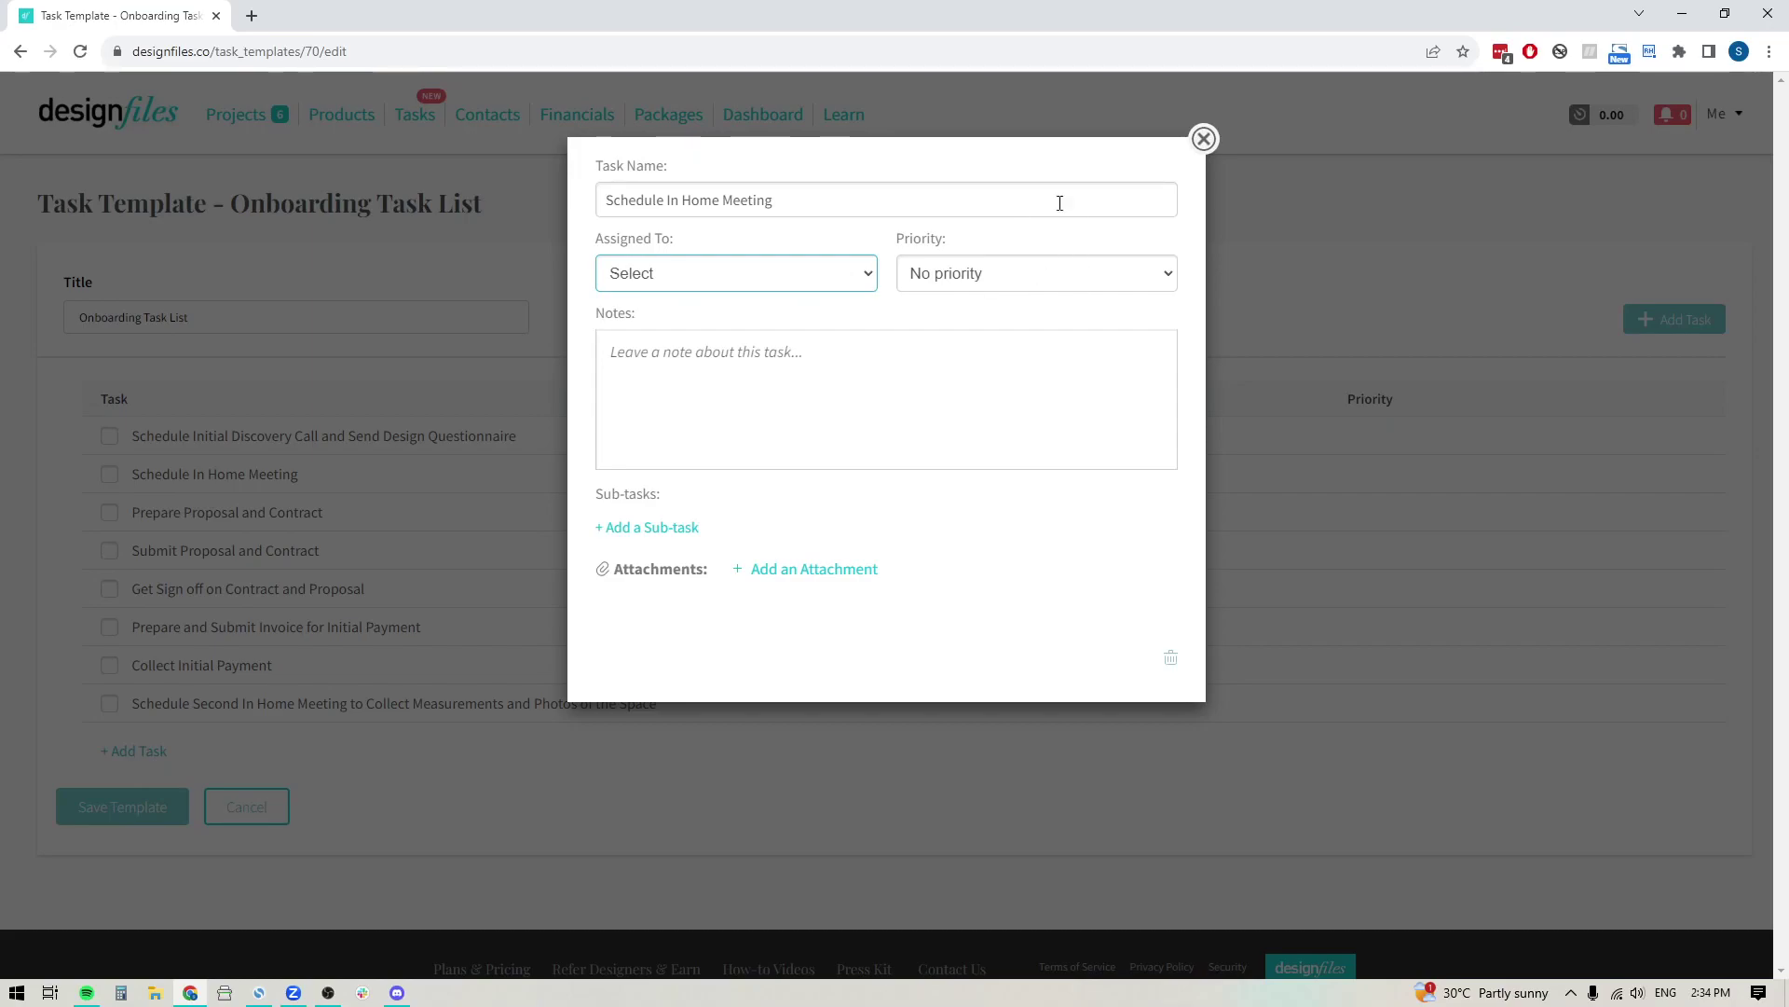
click(1204, 140)
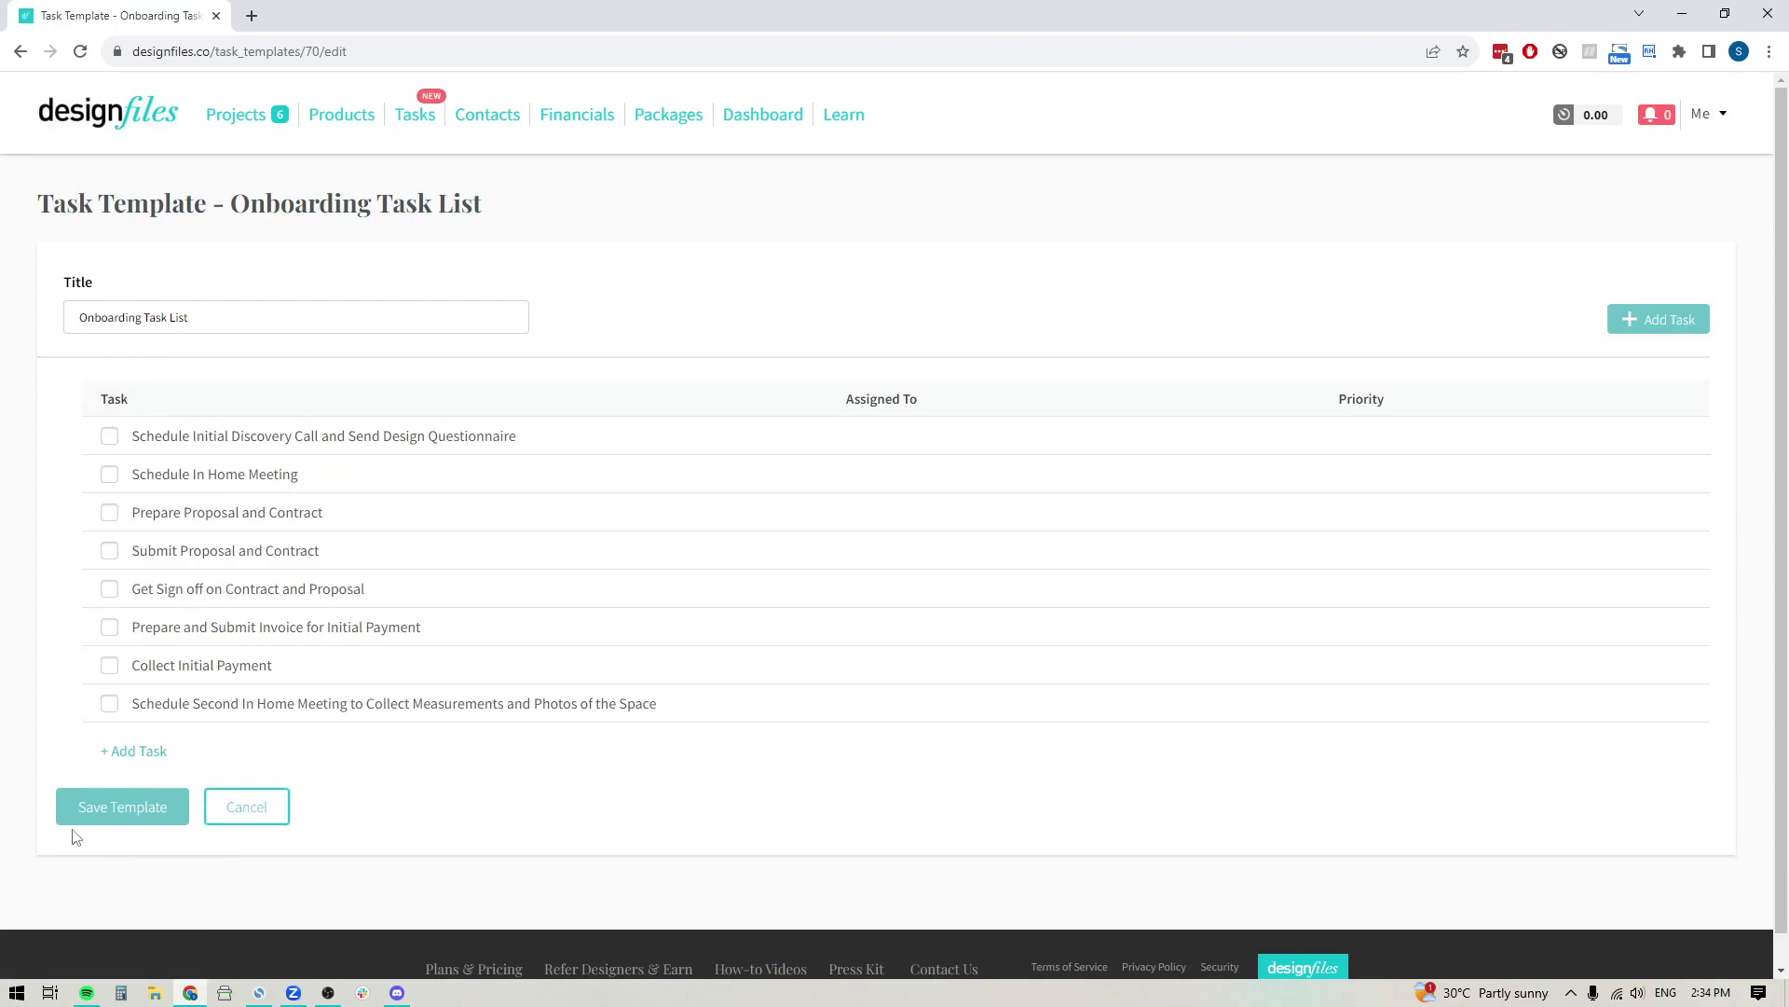
Step: Save the Onboarding template, then create a new project named 'Sample Project'
click(152, 828)
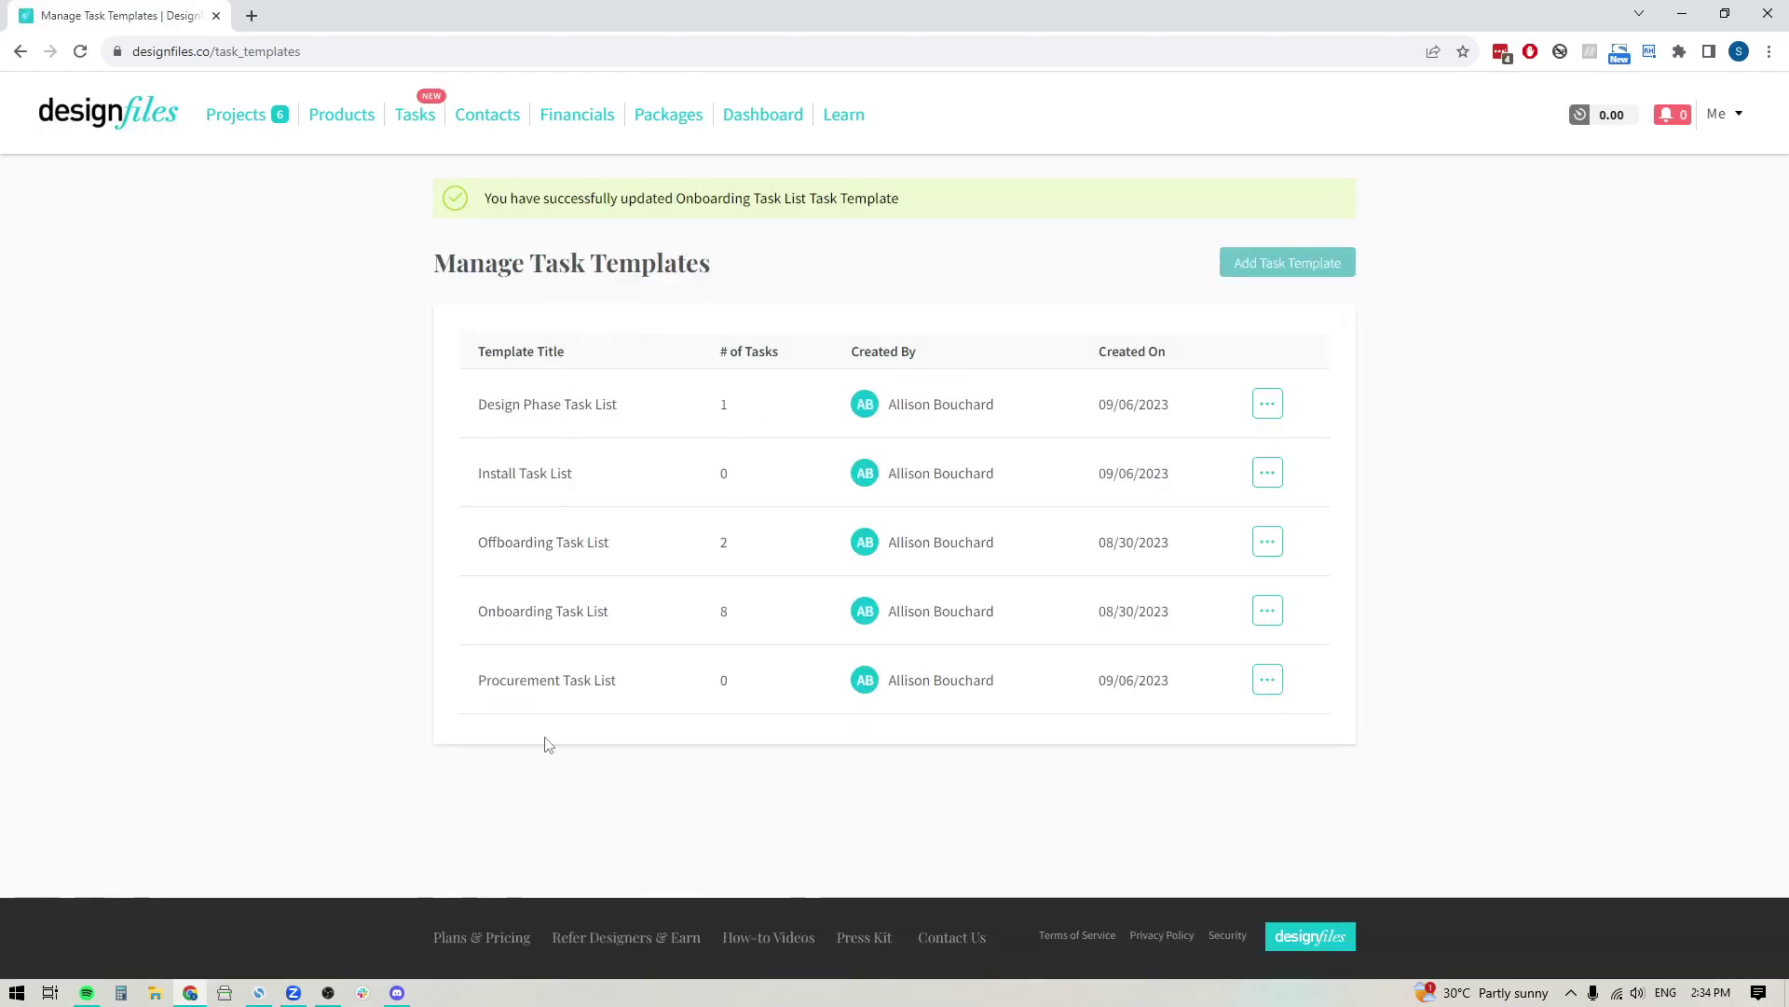
click(236, 115)
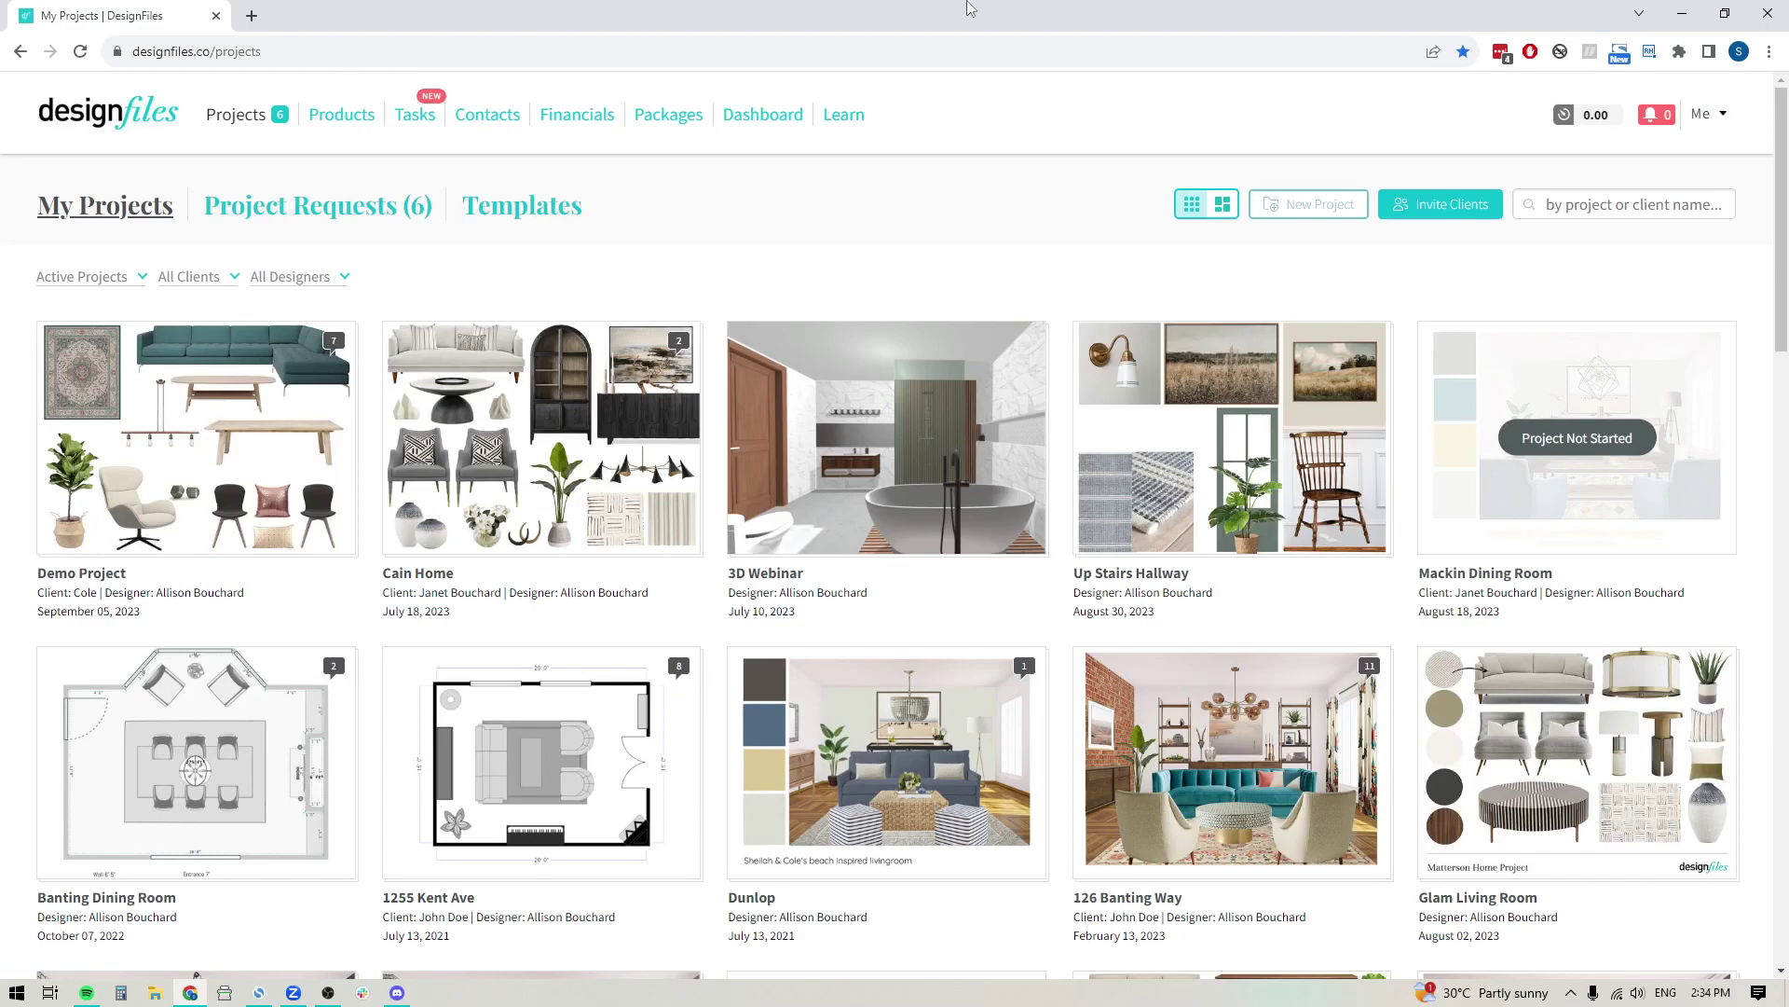
click(1297, 211)
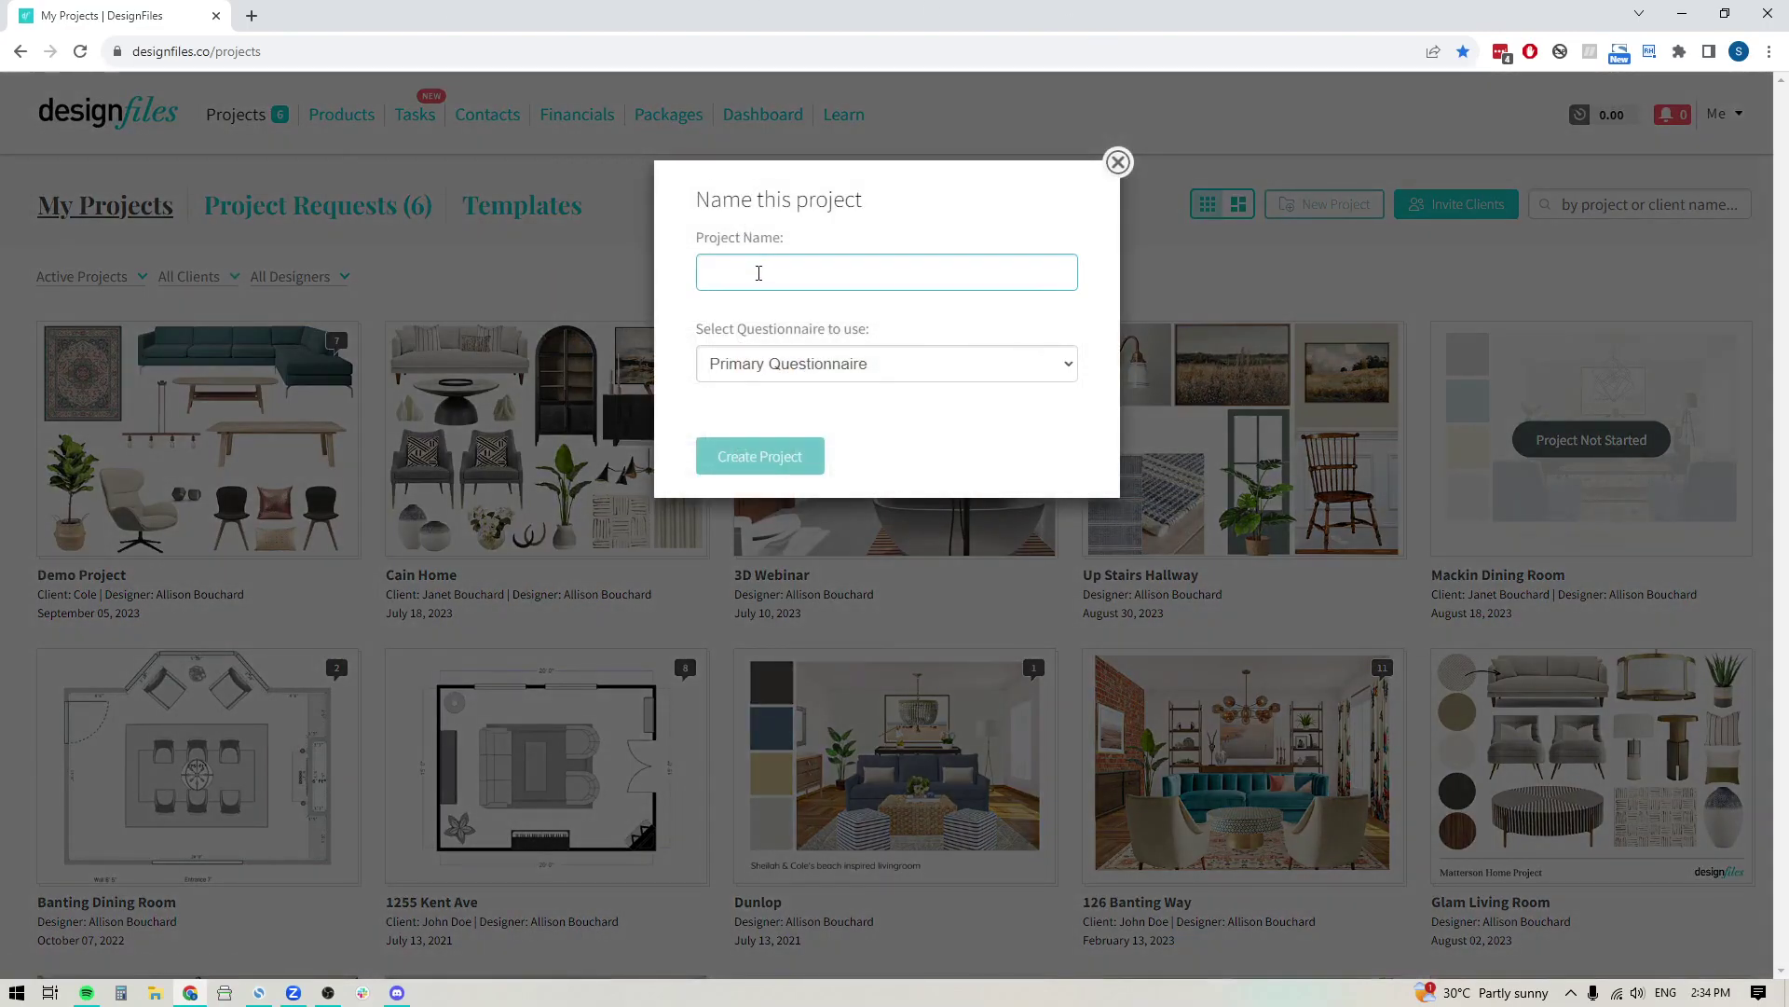
text(Sample Project)
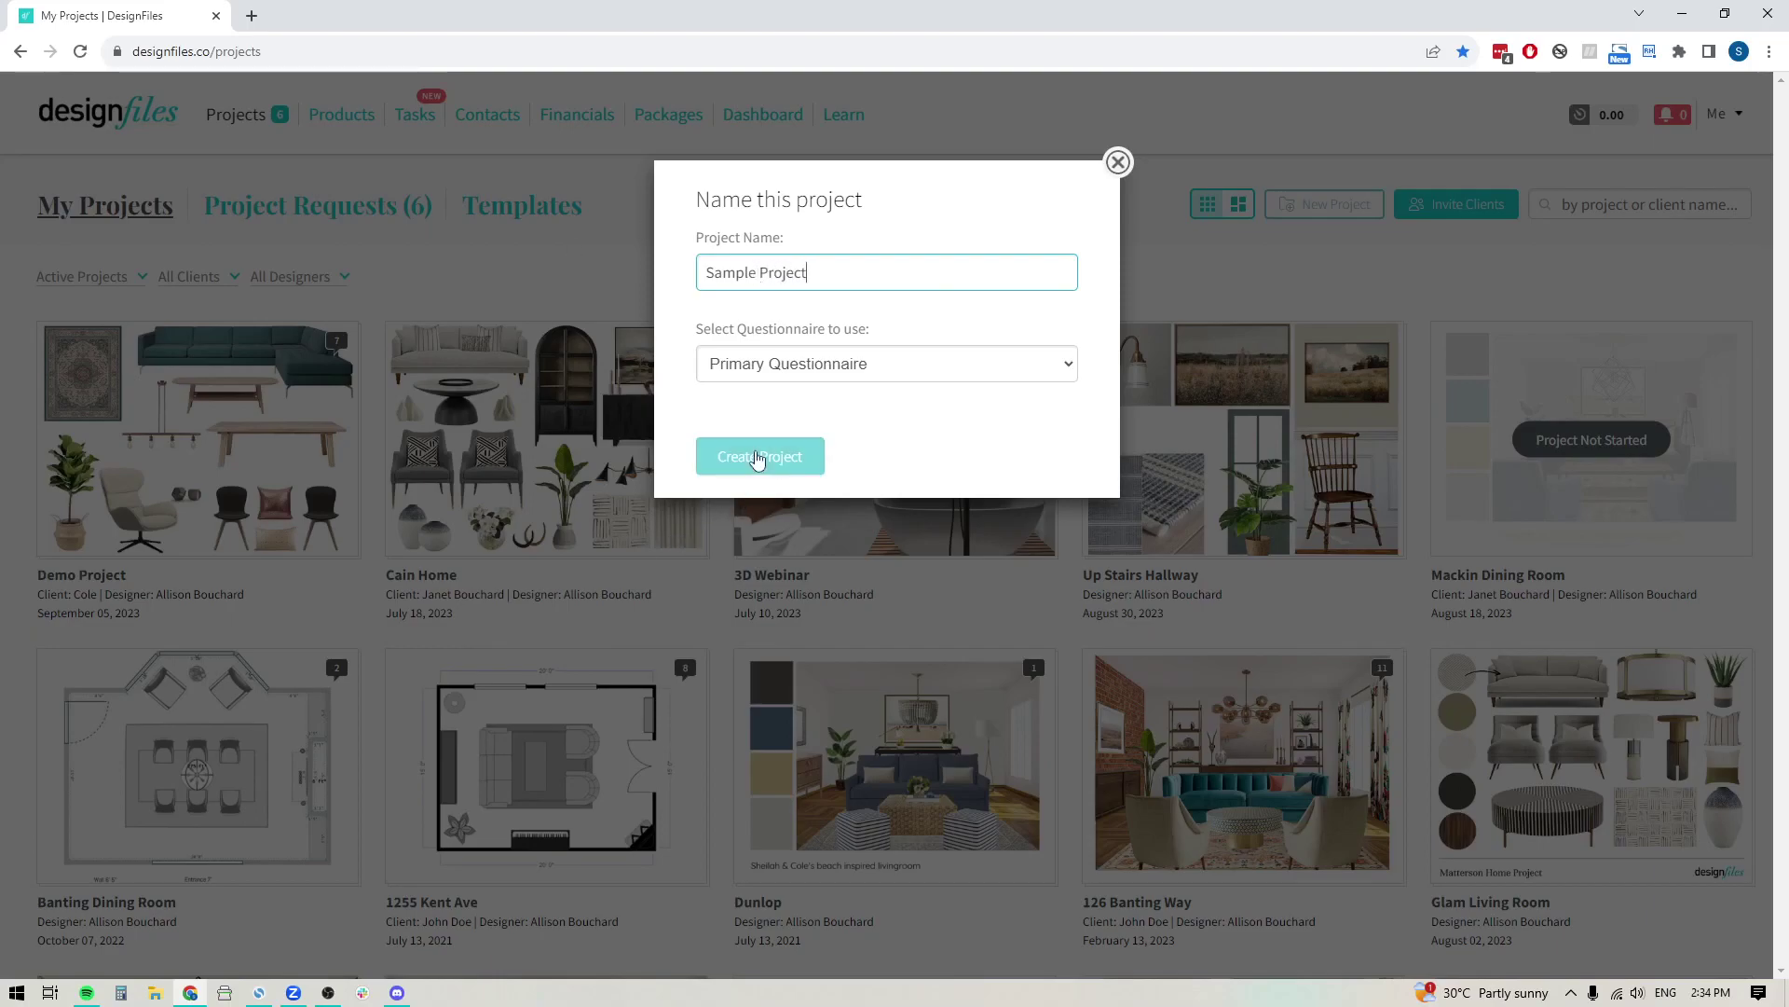
click(755, 458)
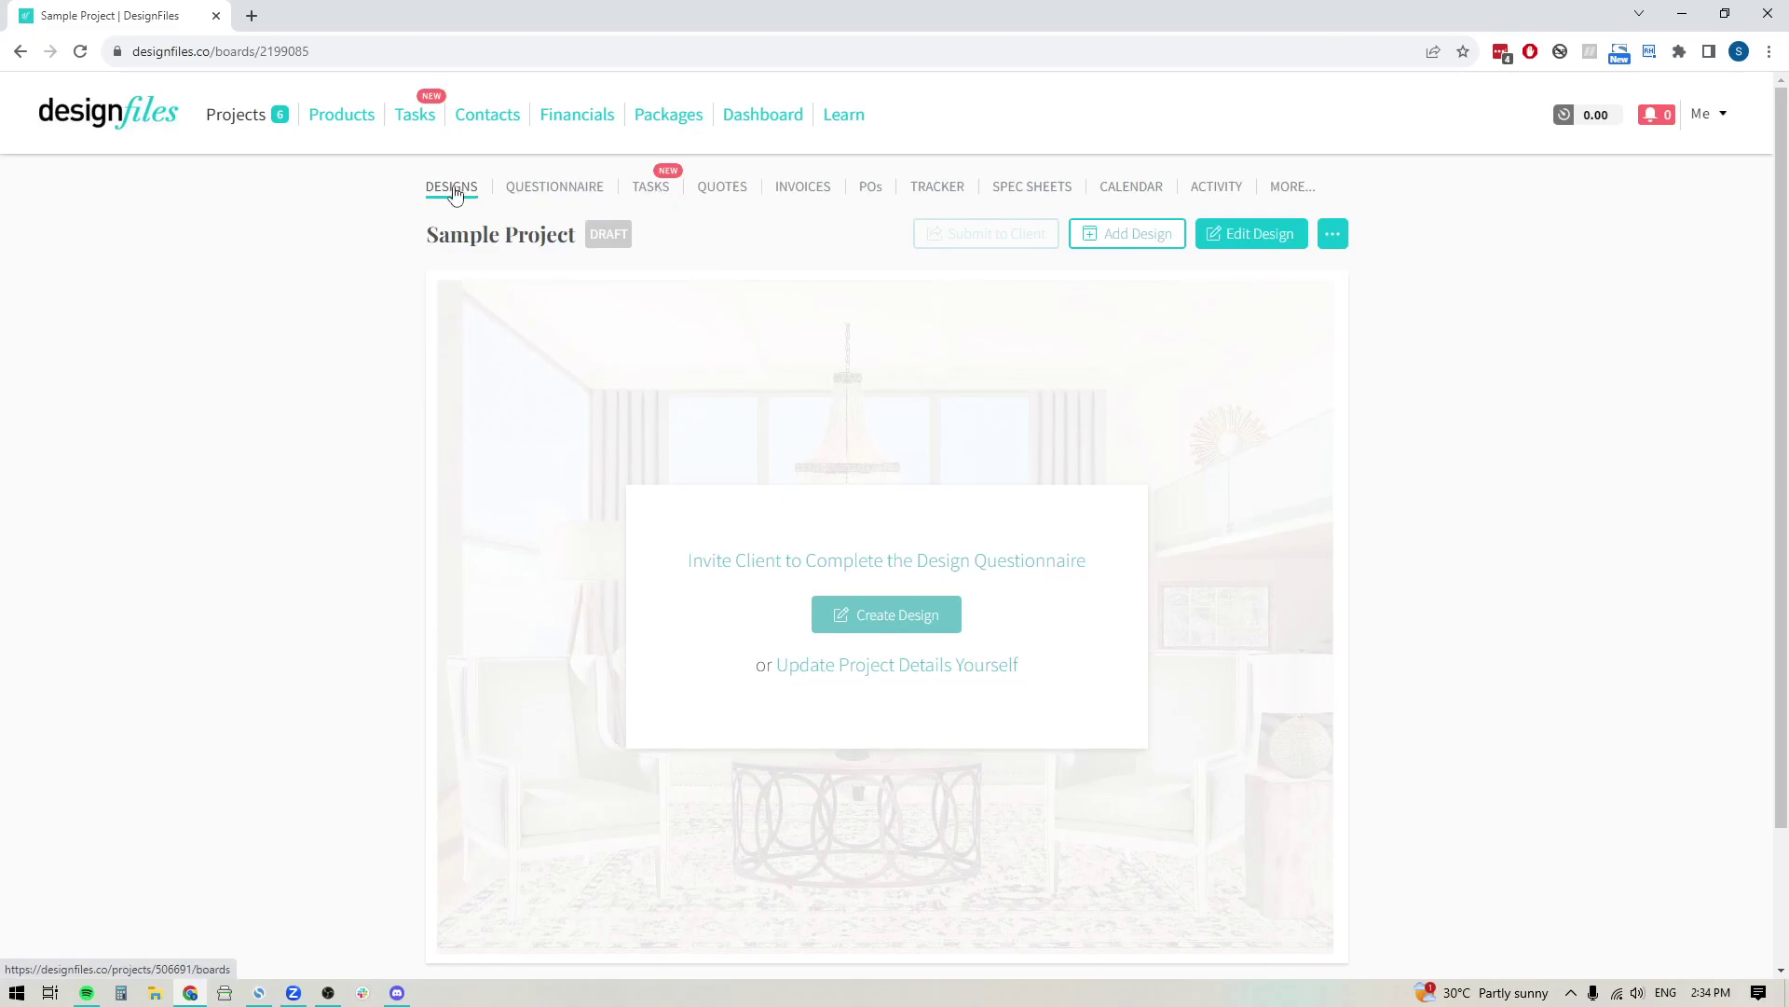
Step: Apply the Onboarding Task List template to Sample Project's tasks, adding eight onboarding tasks
click(652, 189)
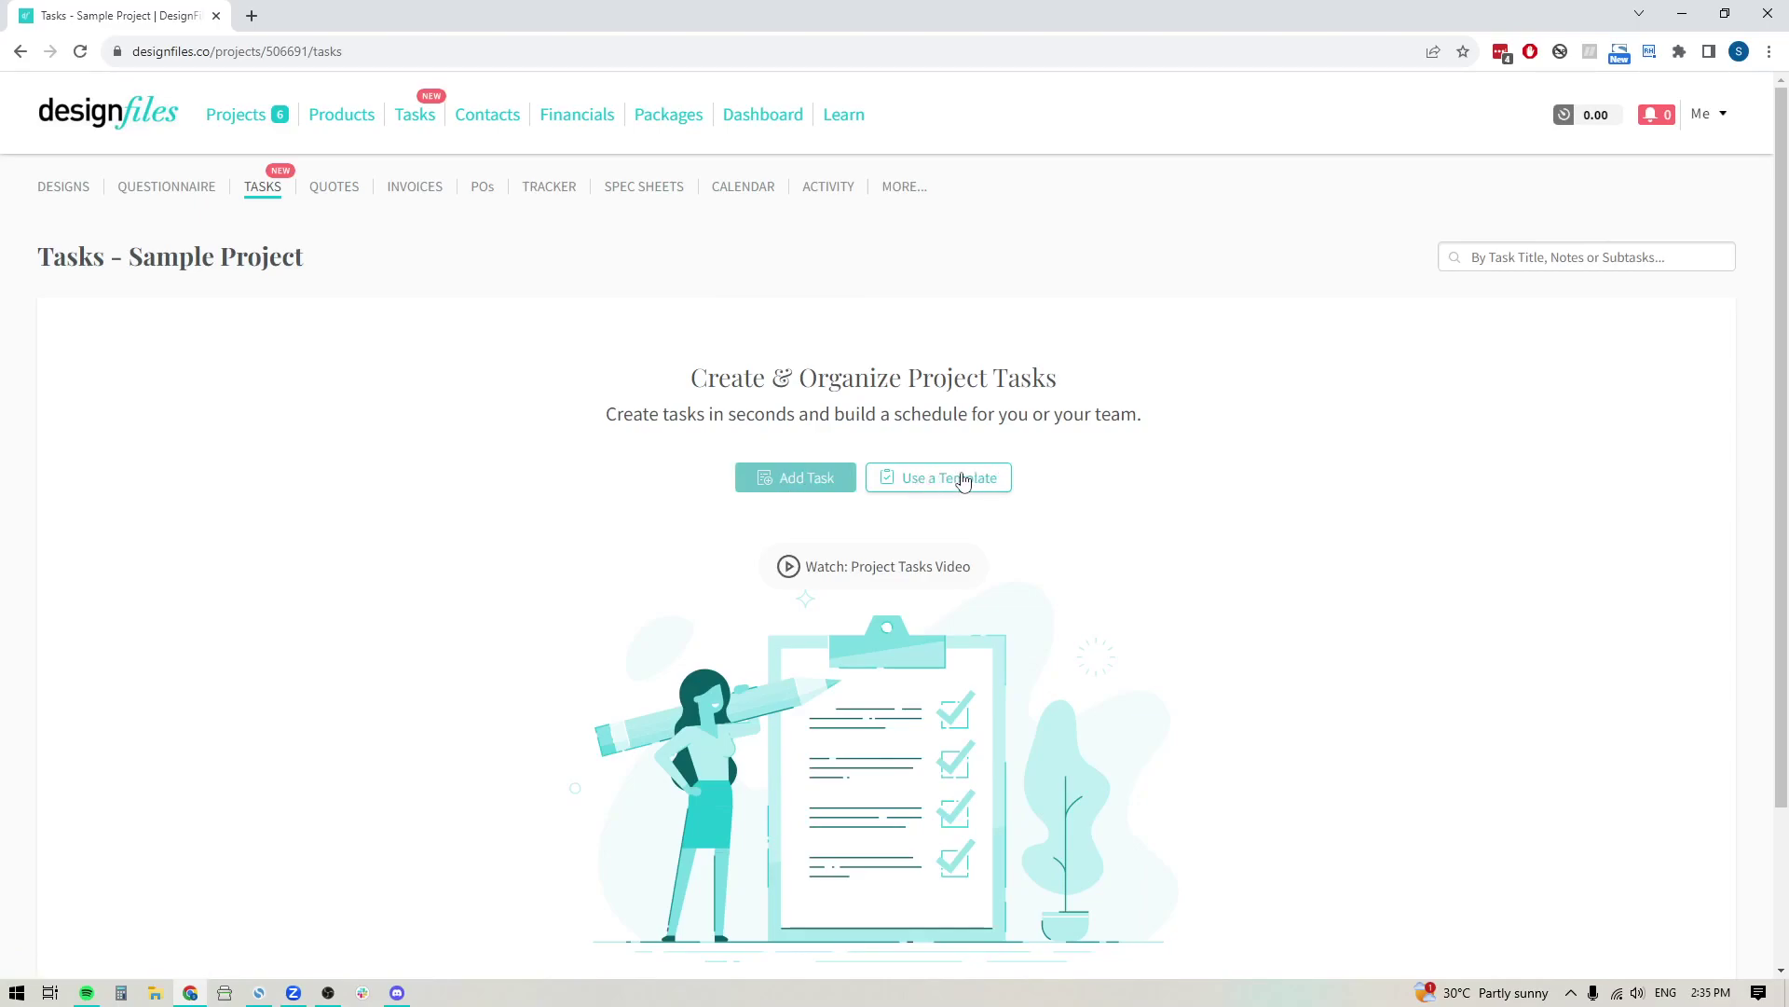
click(946, 483)
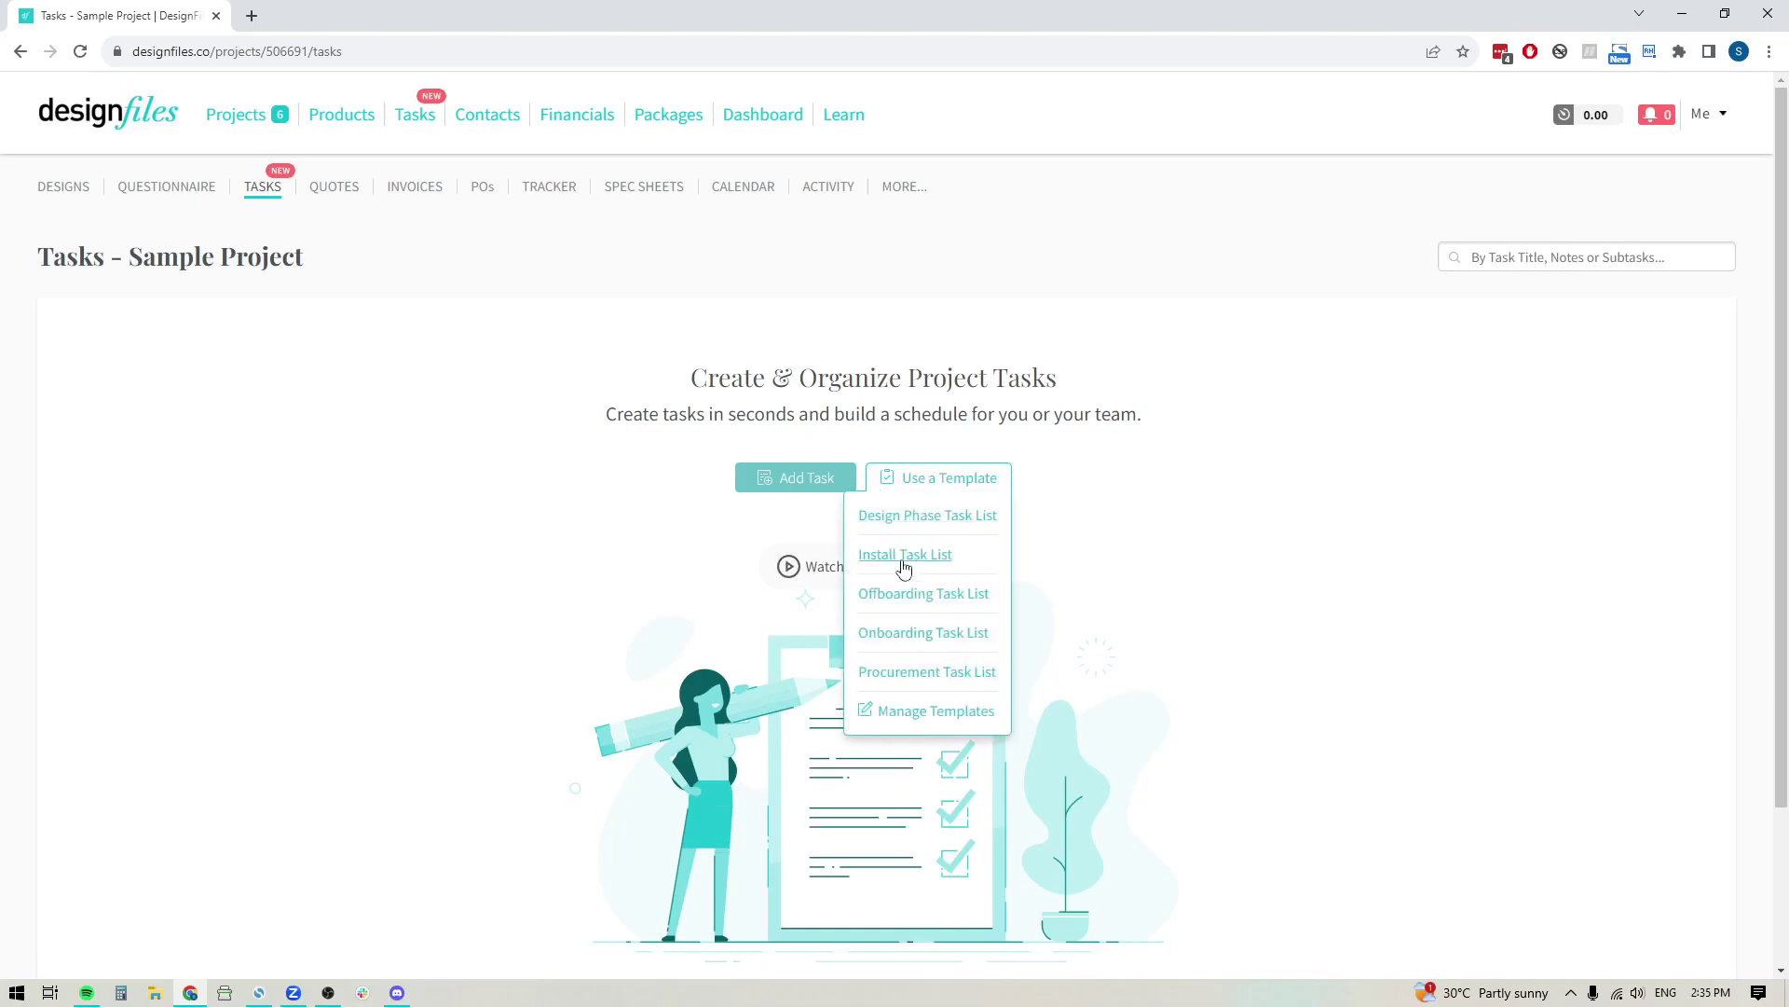
click(953, 639)
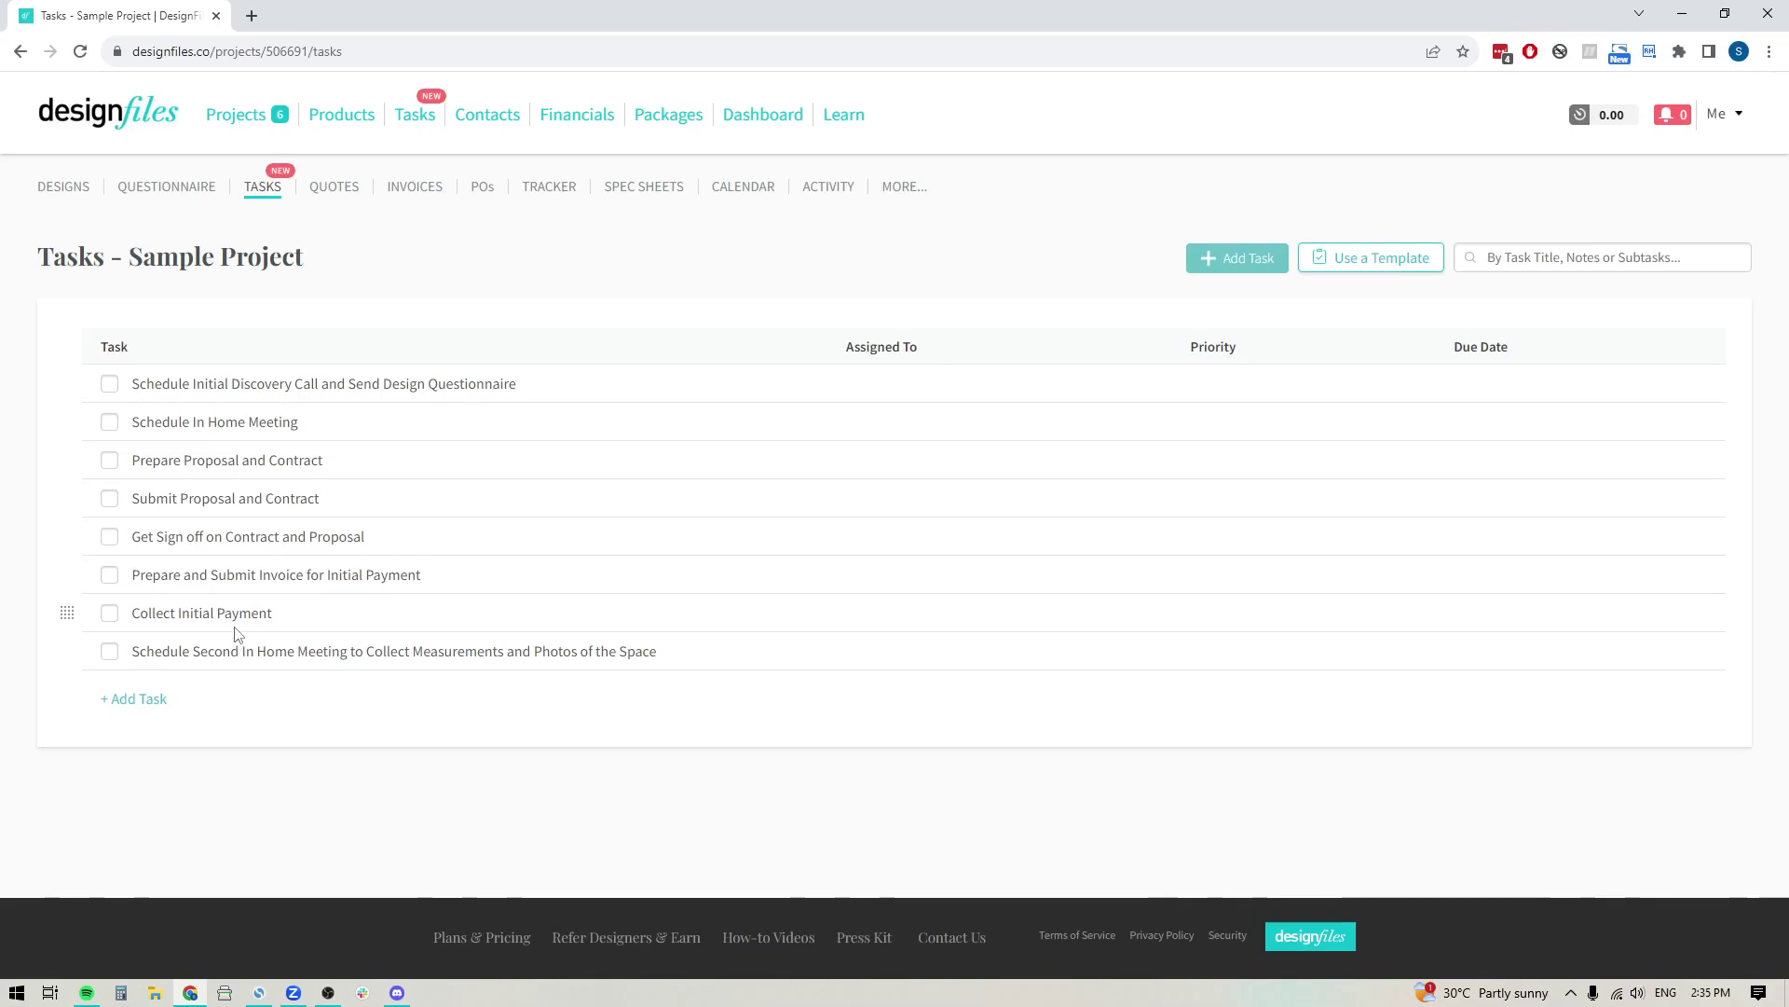
click(1394, 265)
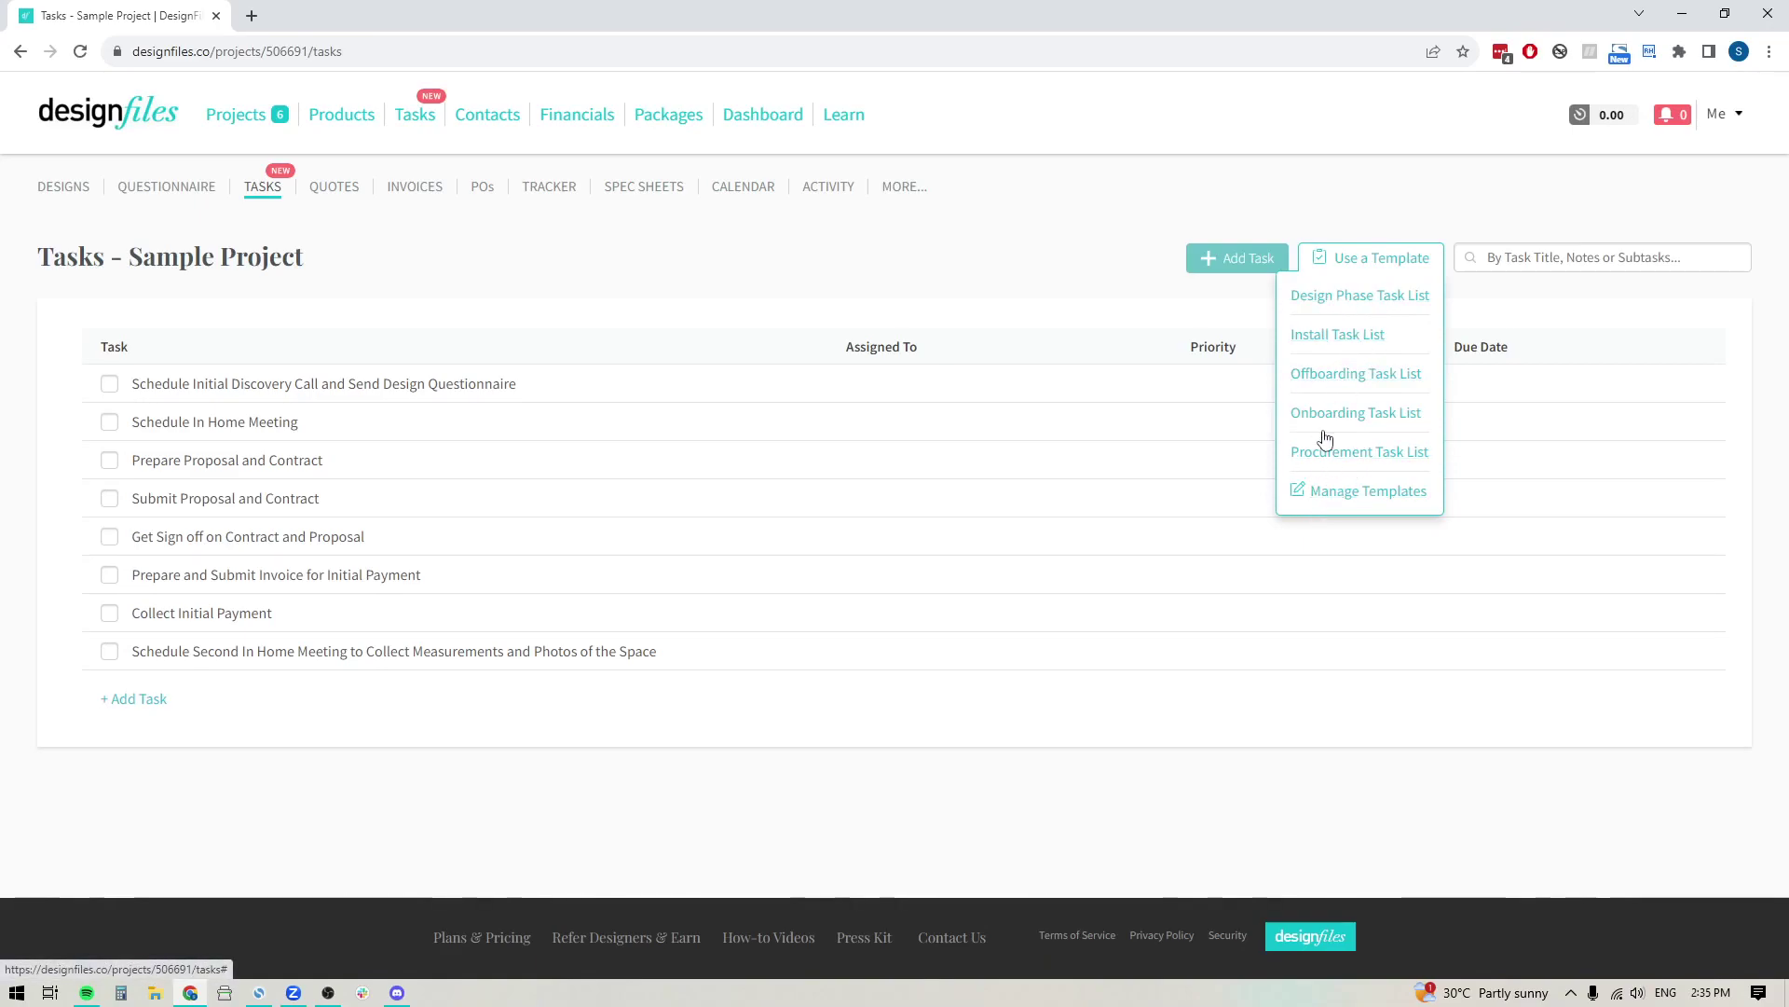
click(998, 258)
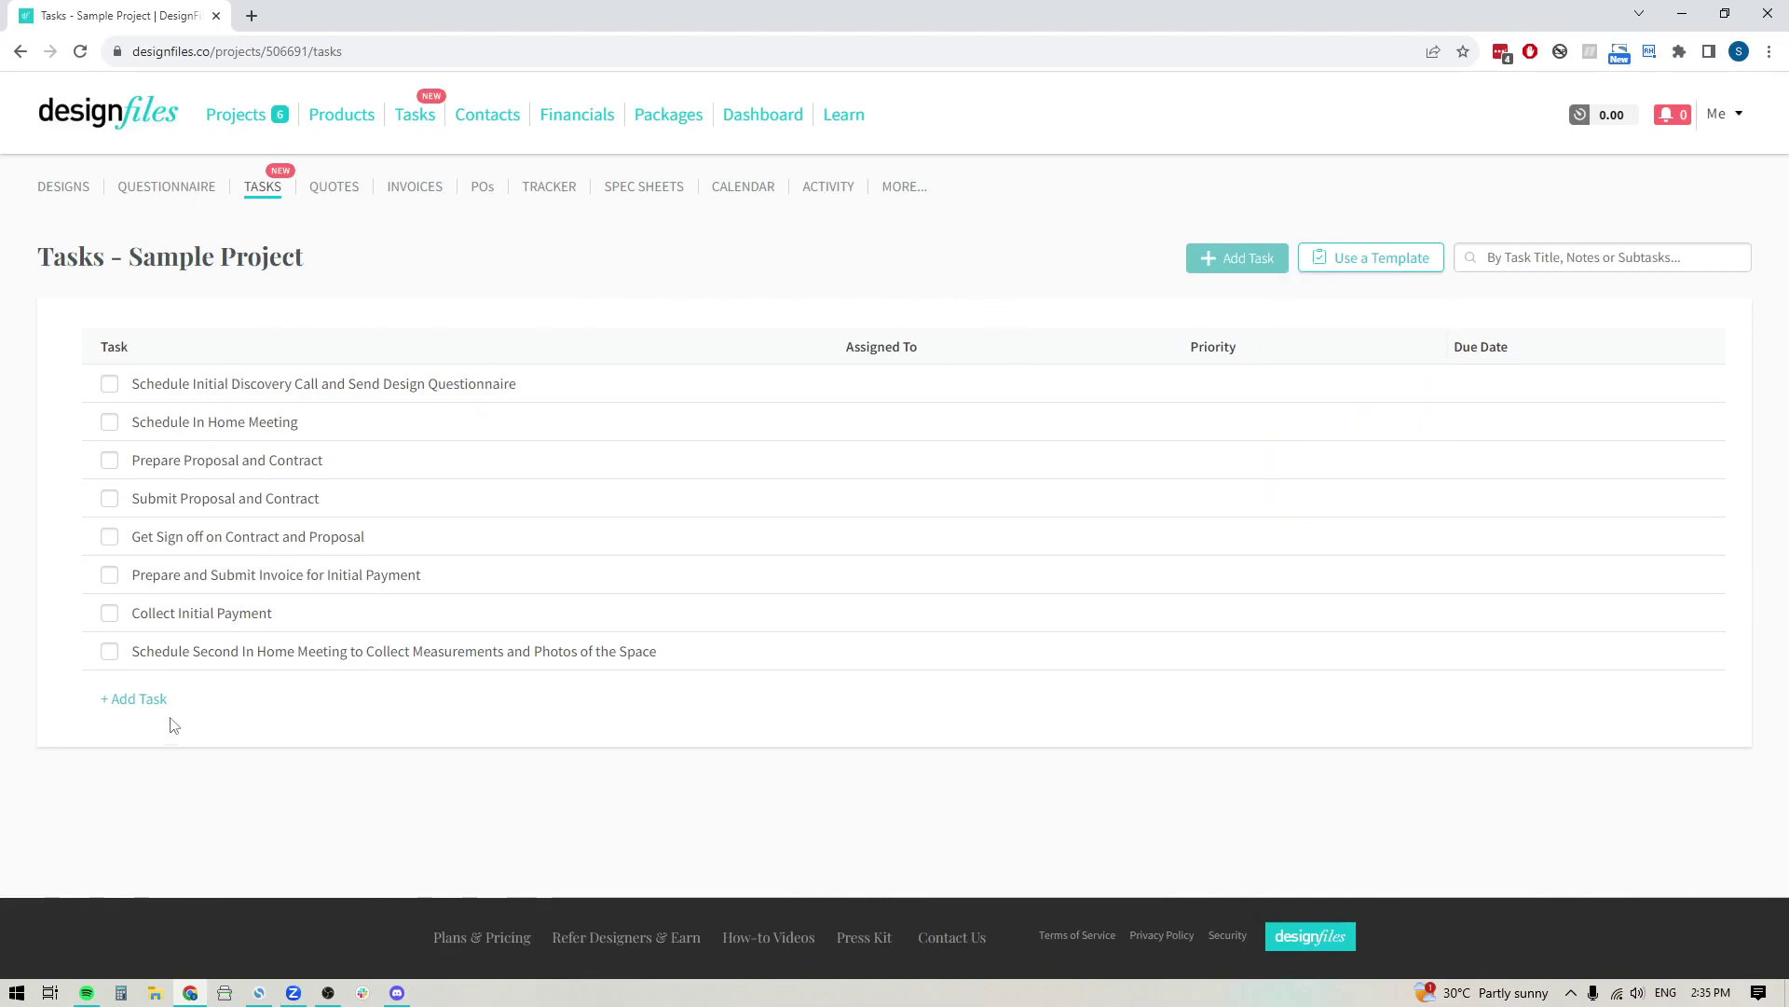
Step: Give Schedule In Home Meeting the designer as assignee, a September 8 due date, and Medium priority
click(190, 434)
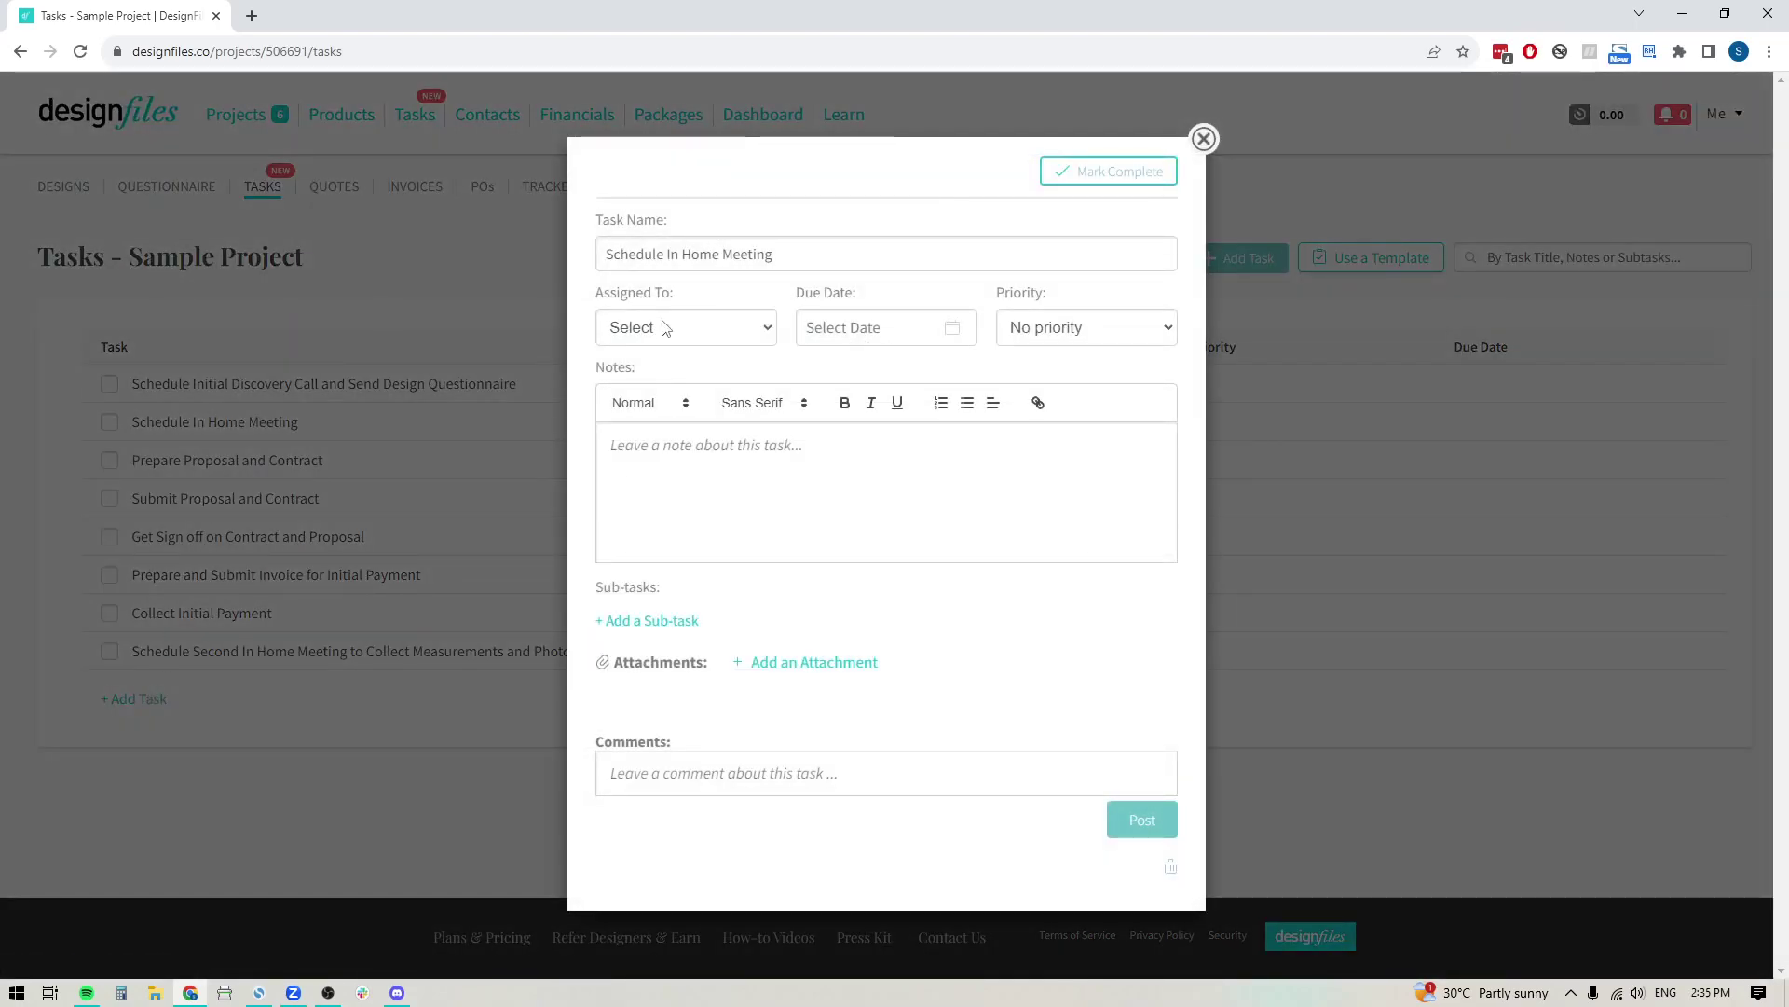
click(669, 327)
click(667, 377)
click(867, 327)
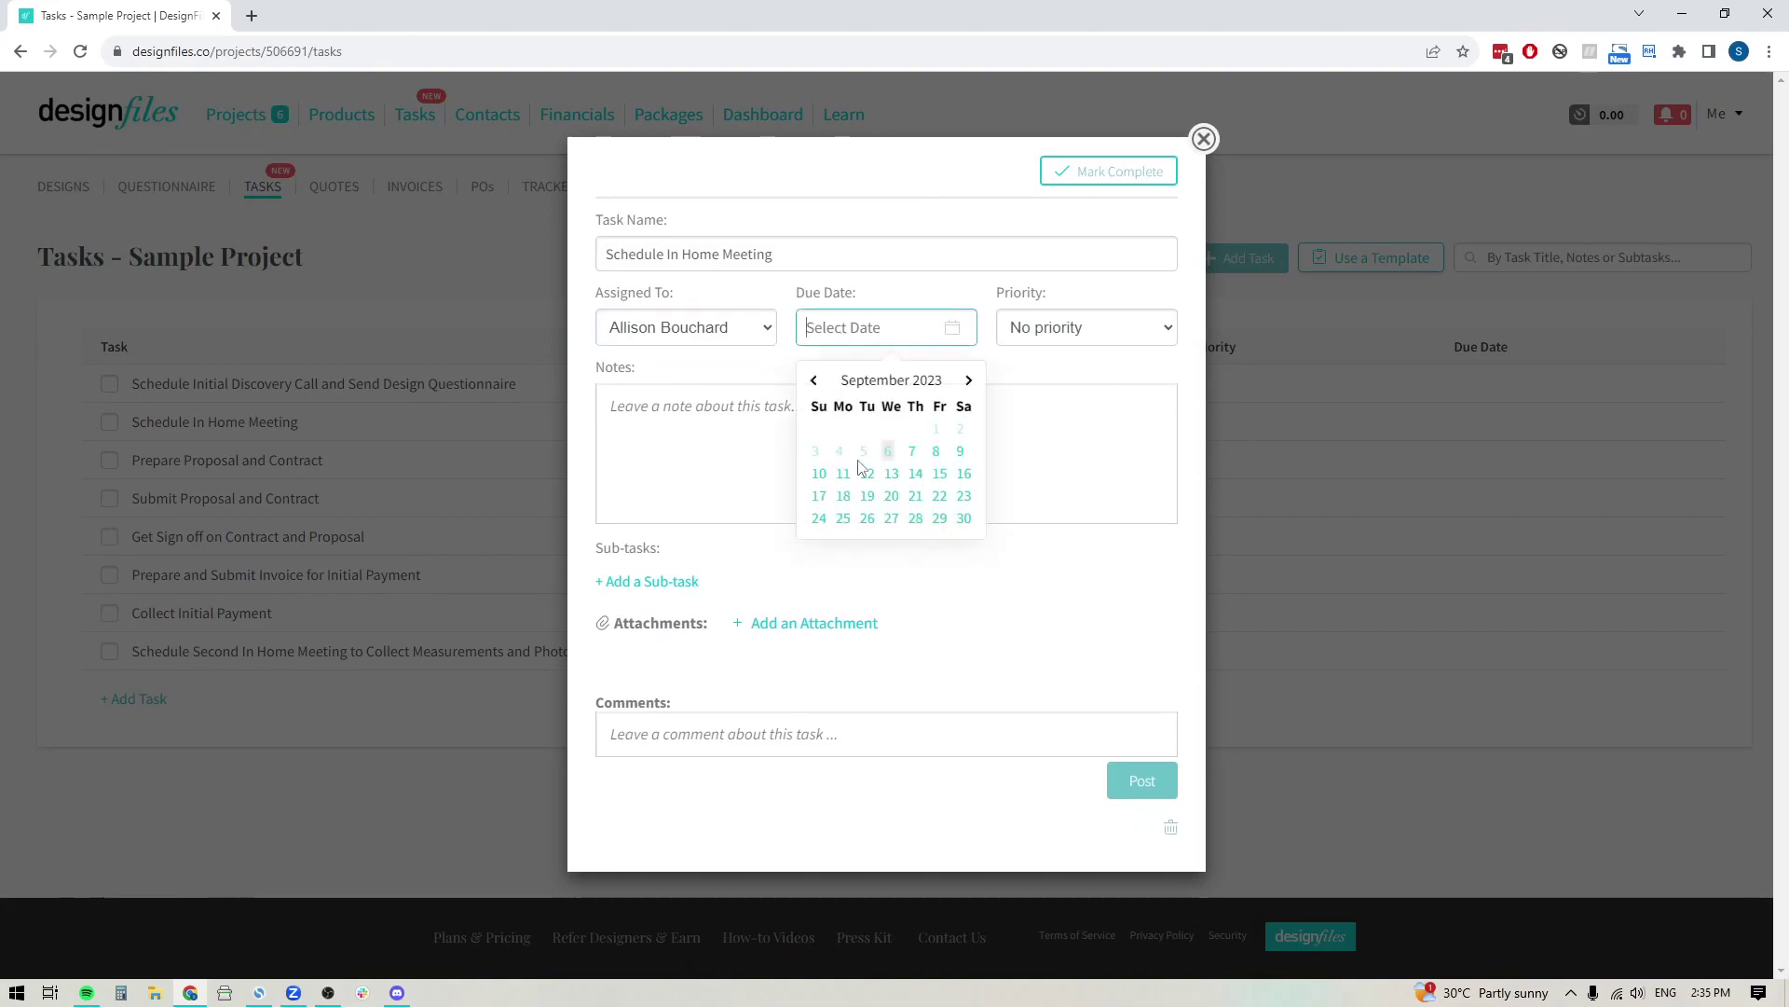
click(936, 453)
click(1081, 337)
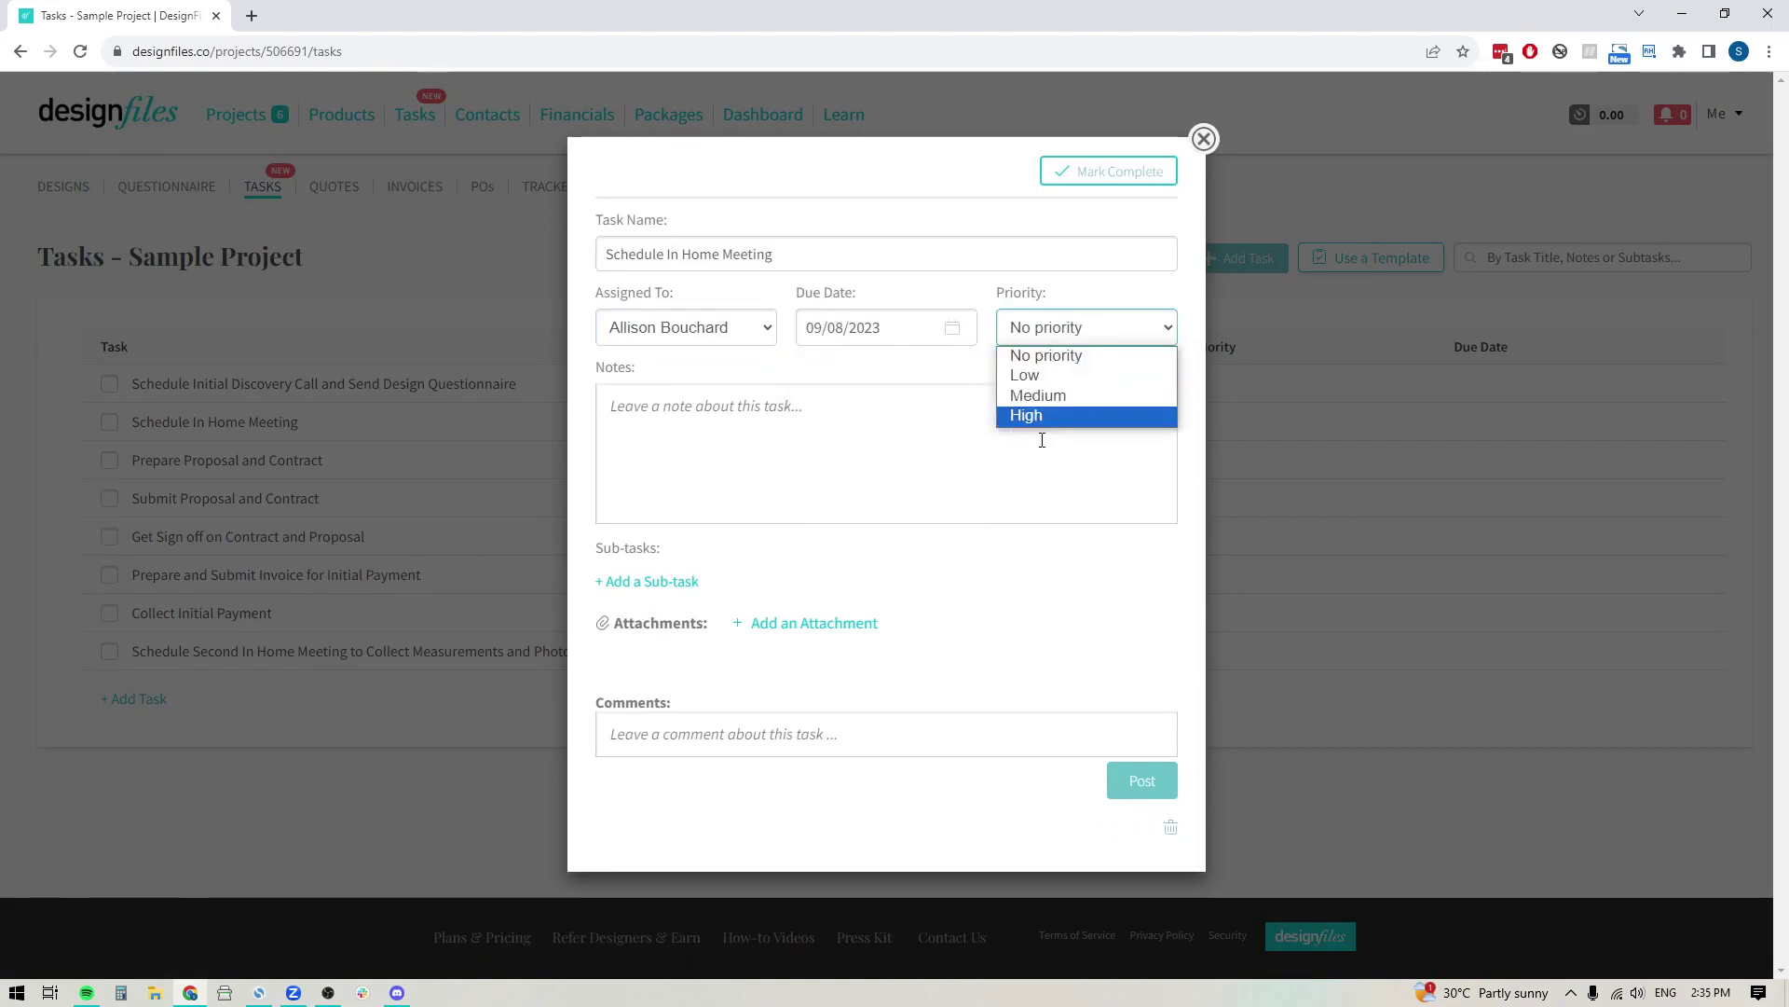
click(1036, 399)
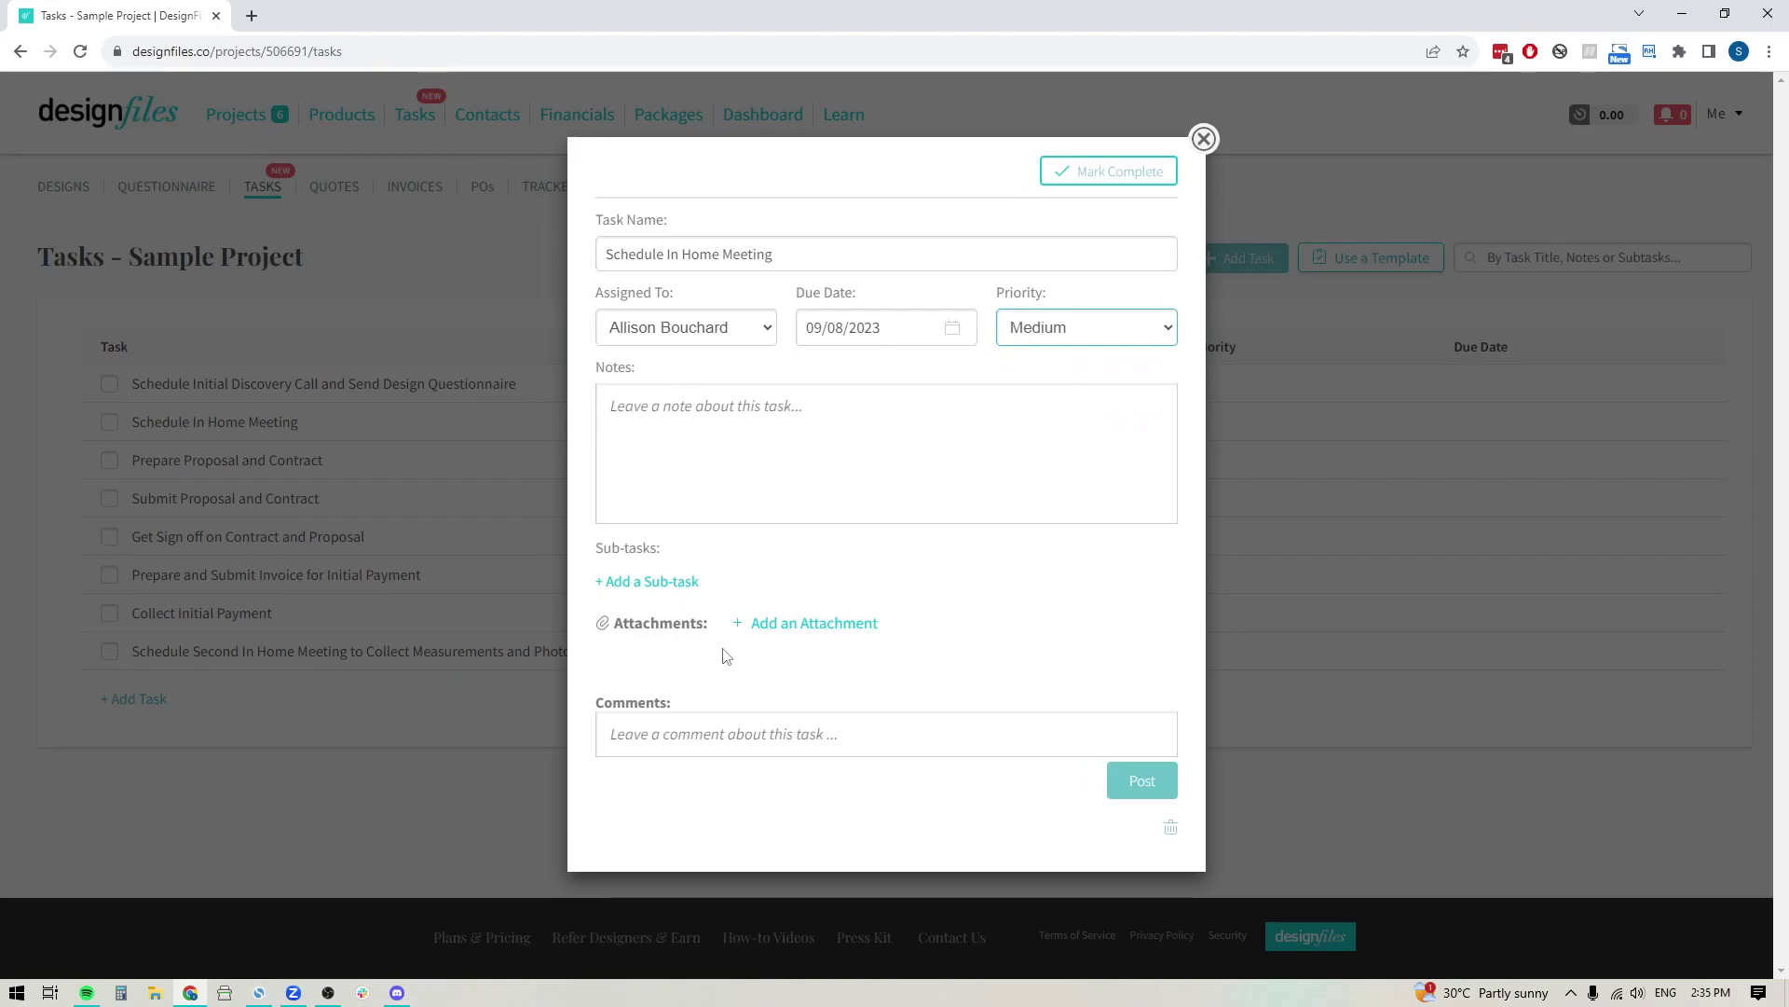
click(1203, 139)
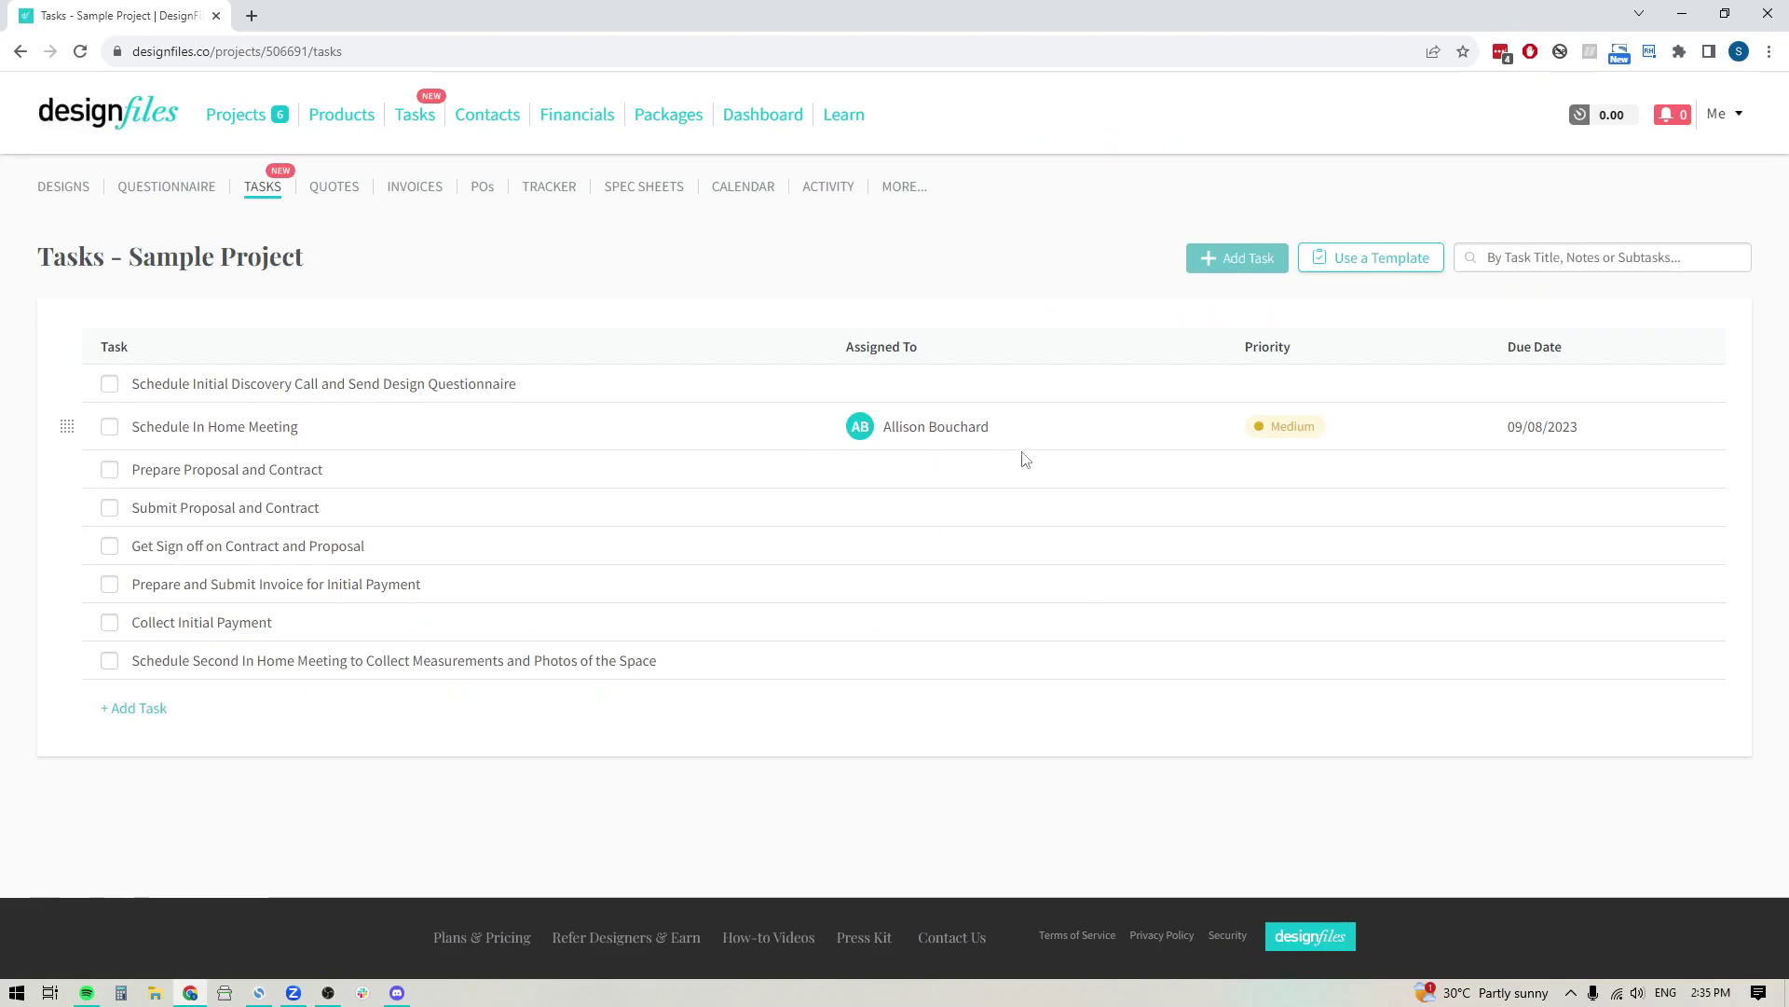